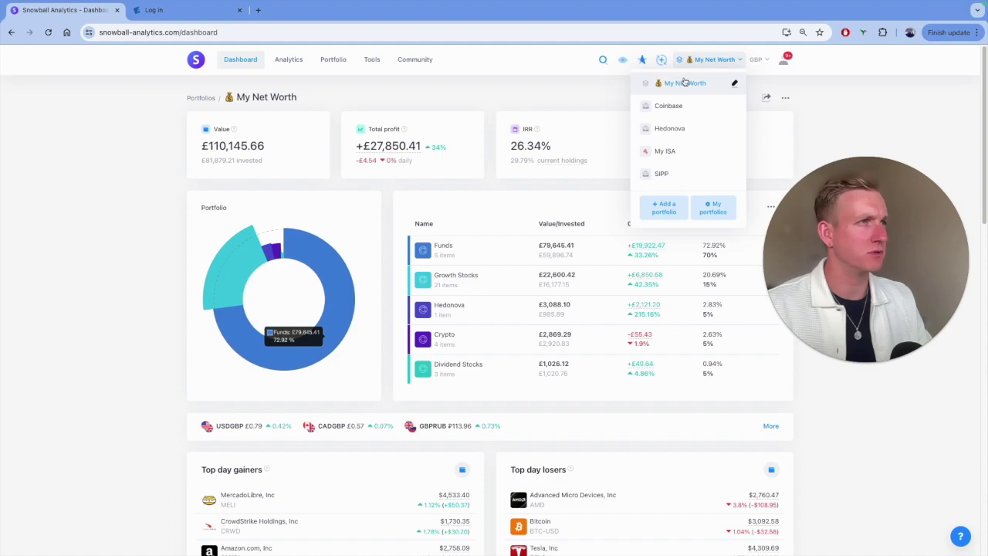
{"action": "left_click", "coordinate": [827, 117]}
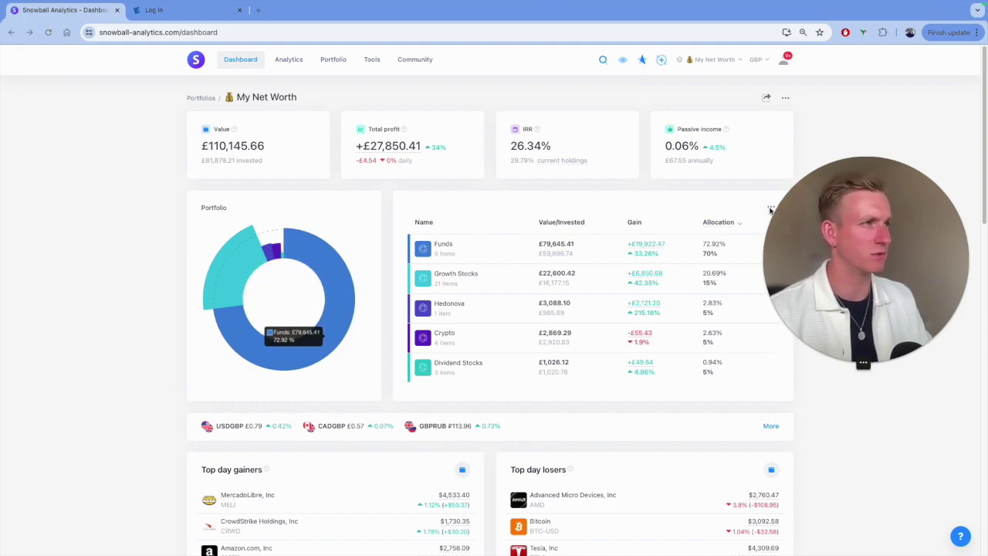
{"action": "left_click_drag", "start_coordinate": [871, 216], "coordinate": [877, 385]}
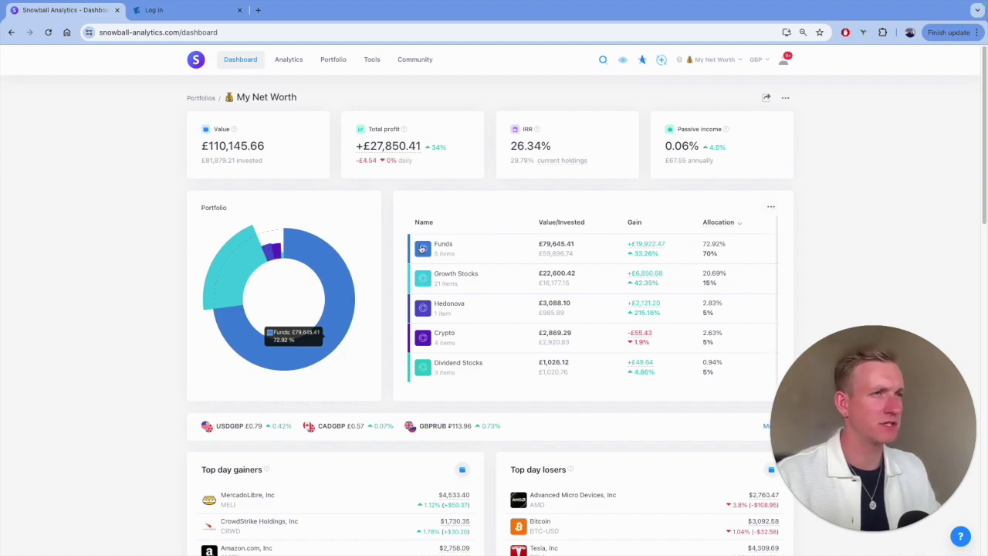
View the individual holdings inside the Funds and Growth Stocks categories and return to the portfolio overview
{"action": "left_click", "coordinate": [455, 247]}
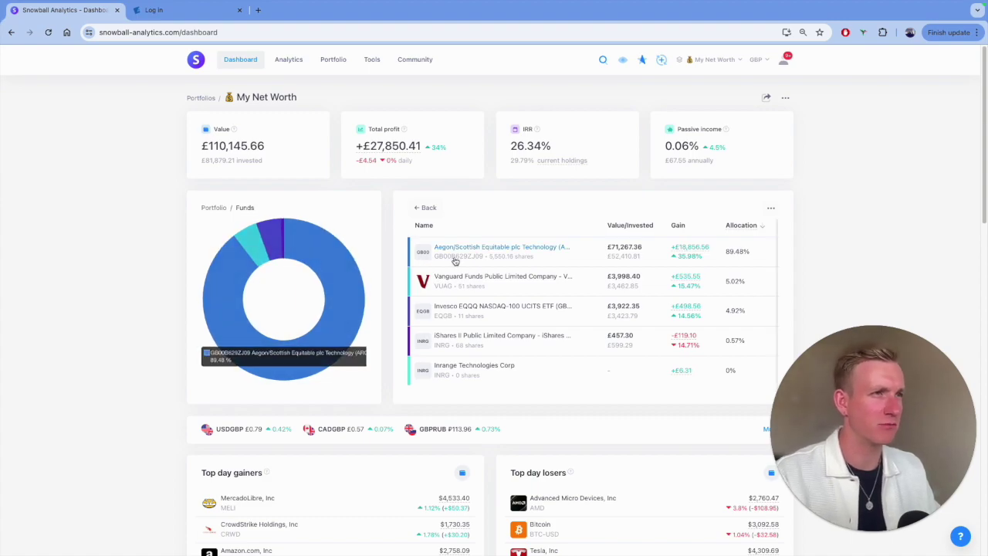
{"action": "left_click", "coordinate": [427, 208]}
{"action": "left_click", "coordinate": [455, 276]}
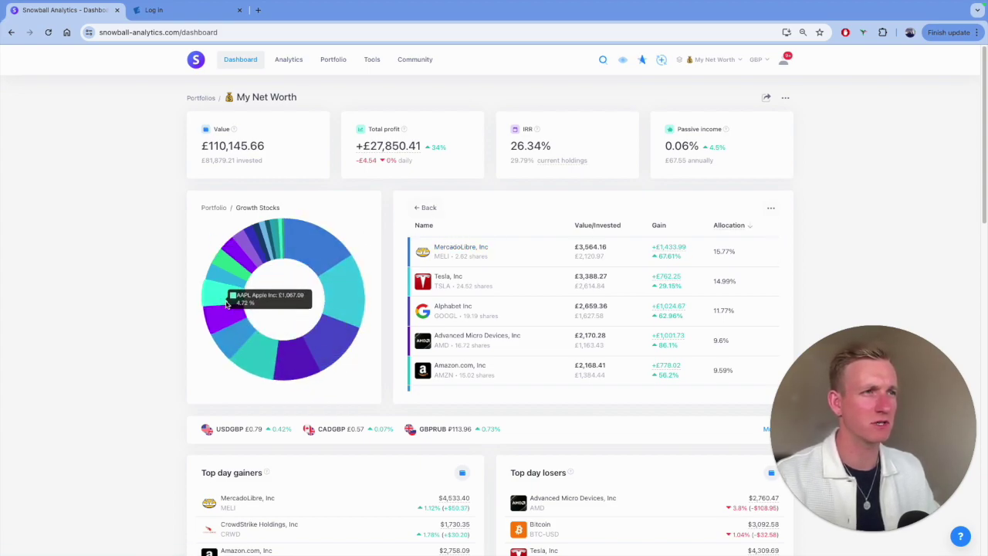
{"action": "left_click", "coordinate": [426, 208]}
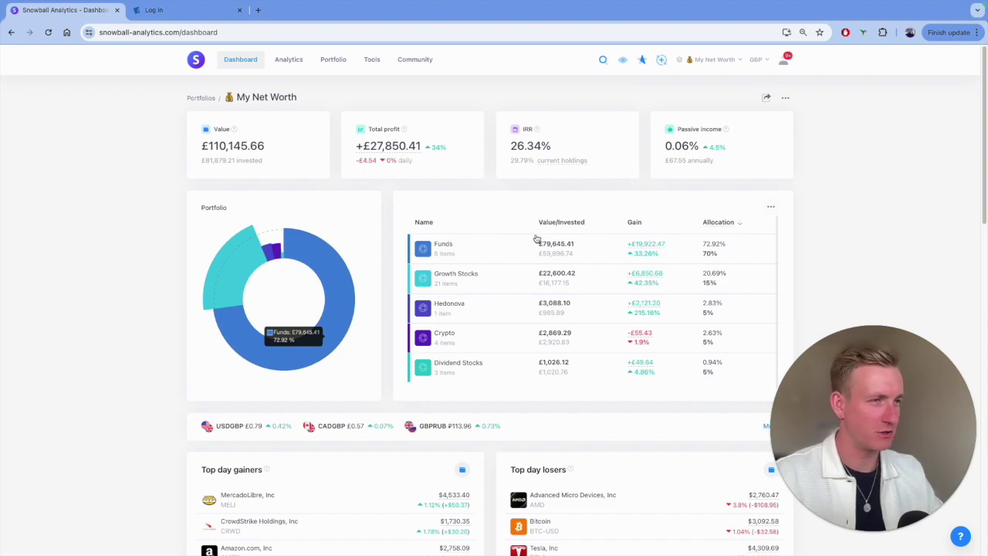
Switch from the My Net Worth composite to the My ISA portfolio and open its spreadsheet import page
{"action": "left_click", "coordinate": [660, 62]}
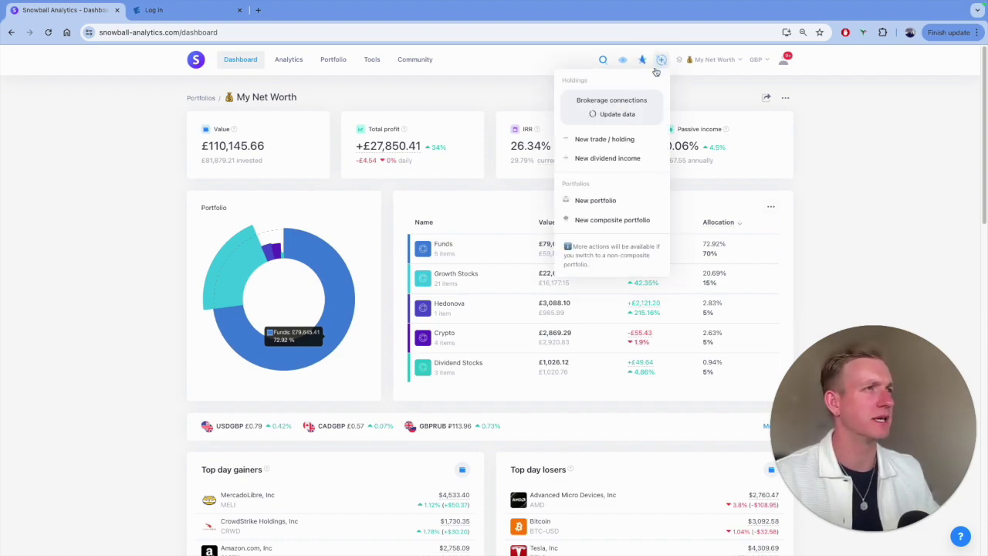
{"action": "left_click", "coordinate": [732, 62]}
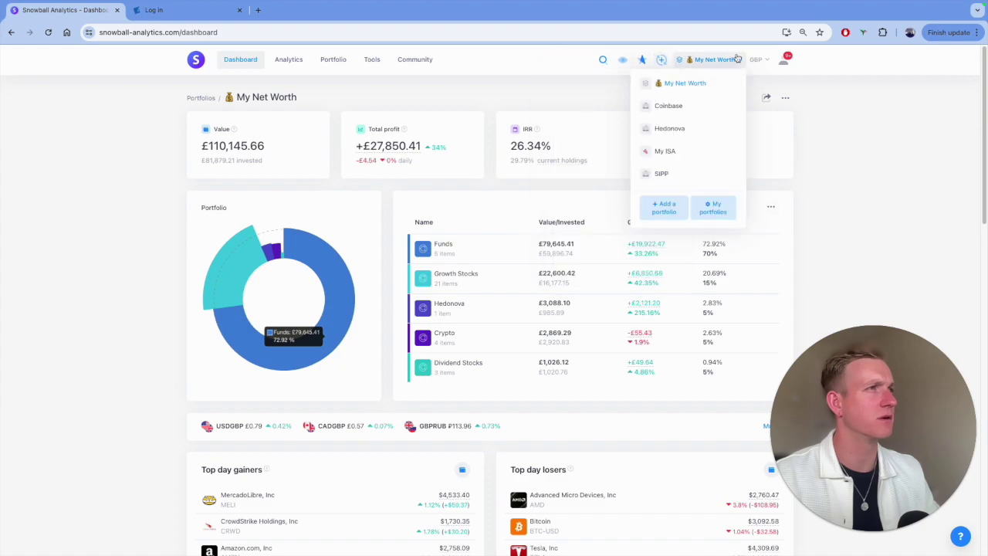
{"action": "left_click", "coordinate": [667, 151]}
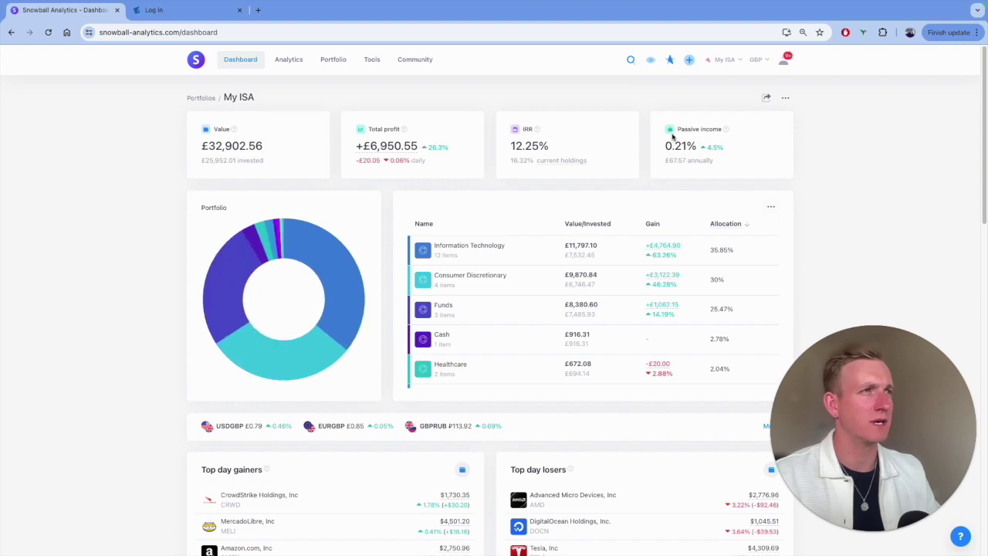
{"action": "left_click", "coordinate": [690, 60]}
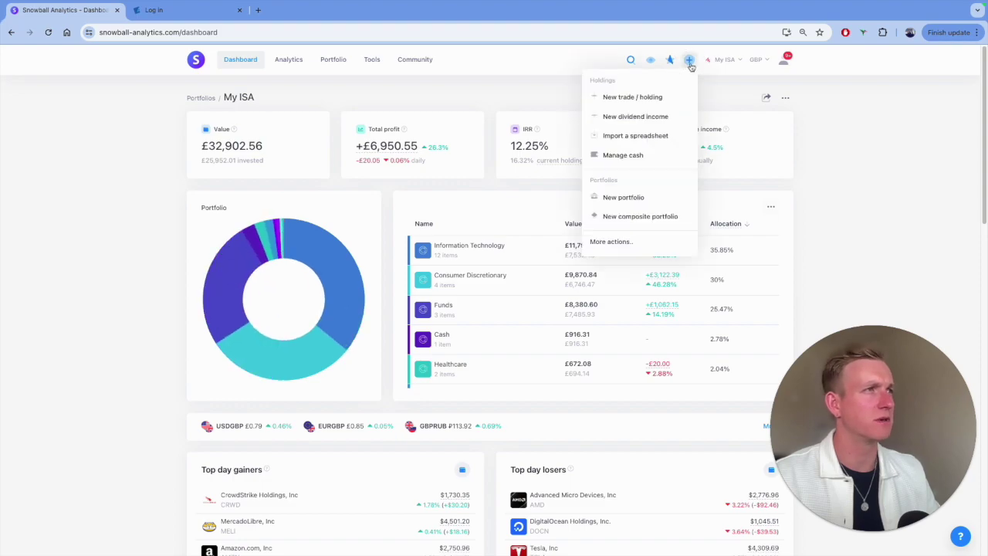
{"action": "left_click", "coordinate": [653, 142]}
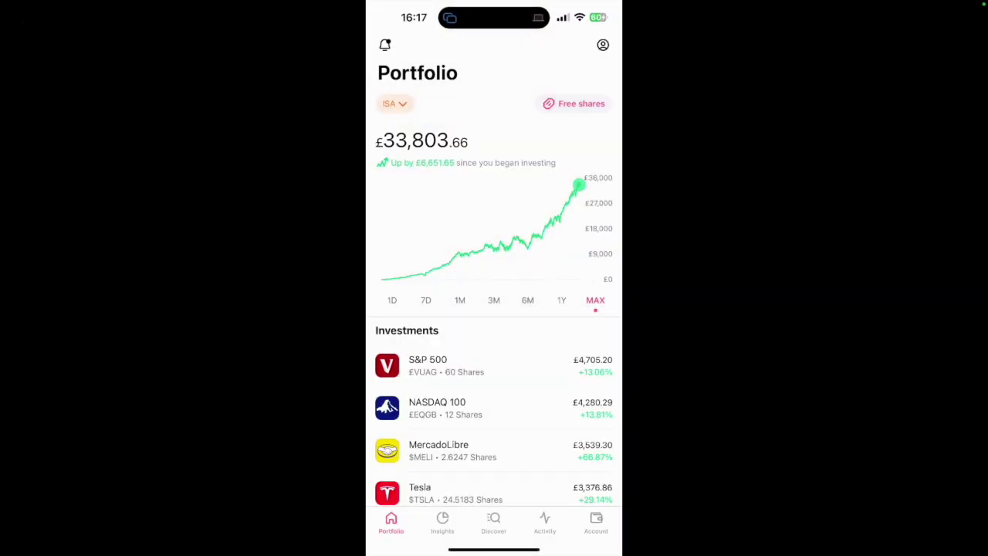
Export all activity from the Freetrade app's activity feed on the phone as a CSV file
{"action": "scroll", "coordinate": [494, 309], "scroll_direction": "down", "scroll_amount": 3}
{"action": "left_click", "coordinate": [545, 523]}
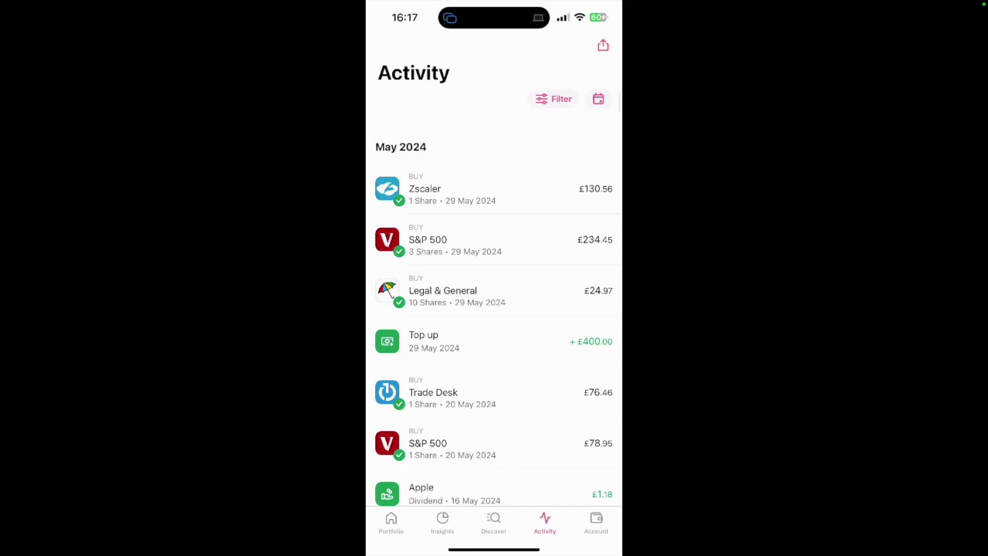
{"action": "left_click", "coordinate": [603, 45]}
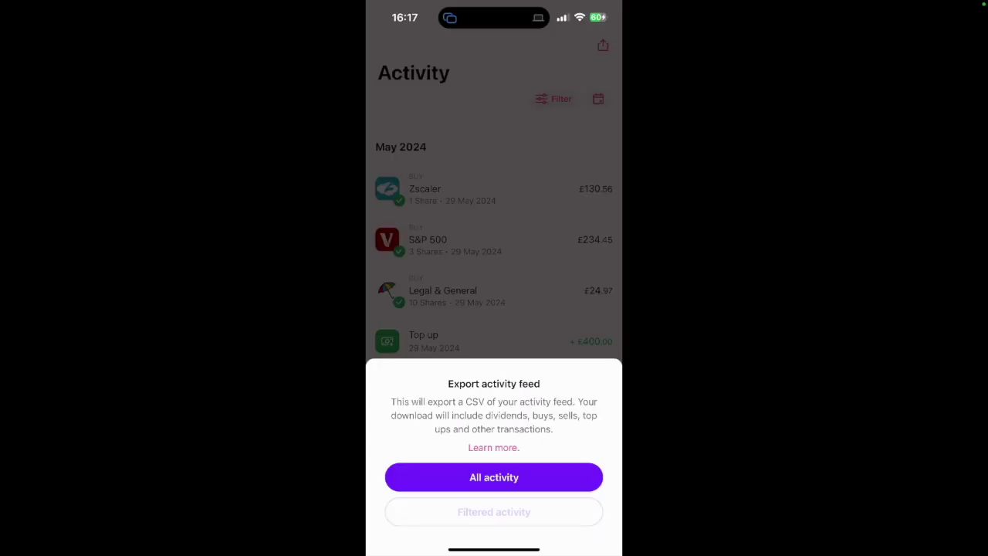
{"action": "left_click", "coordinate": [603, 44]}
{"action": "left_click", "coordinate": [602, 44]}
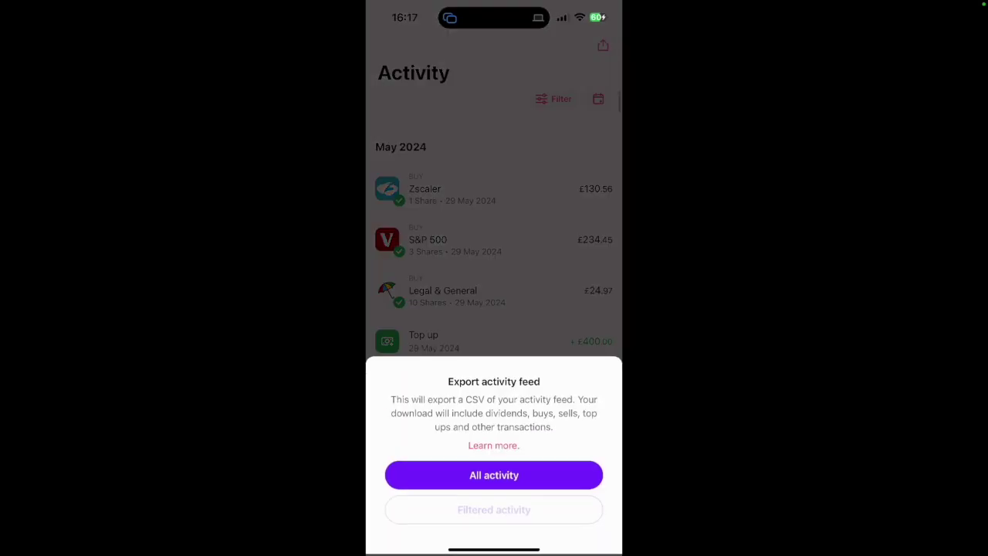
{"action": "left_click", "coordinate": [494, 477]}
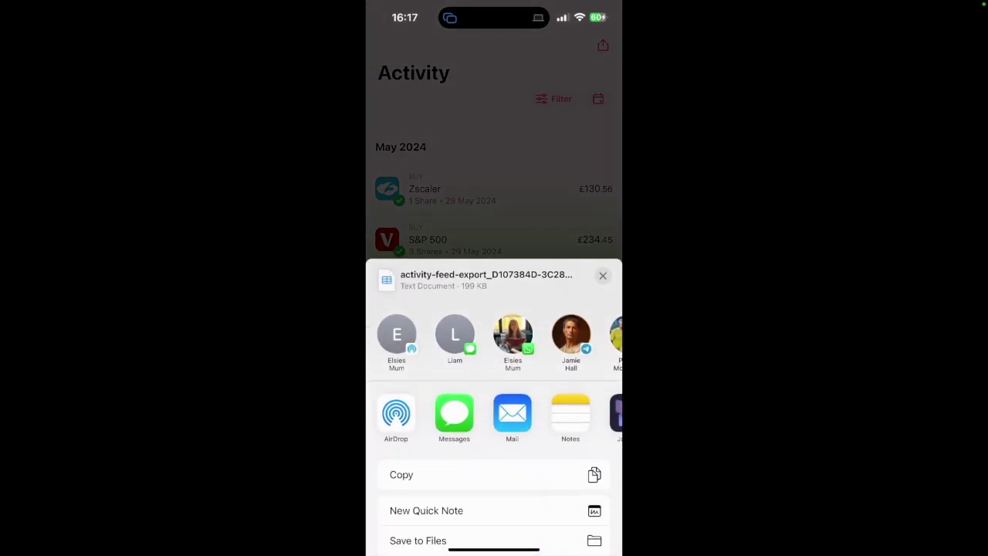
Send the exported activity CSV to the computer with AirDrop and close the mirrored phone screen
{"action": "left_click", "coordinate": [396, 414]}
{"action": "left_click", "coordinate": [403, 131]}
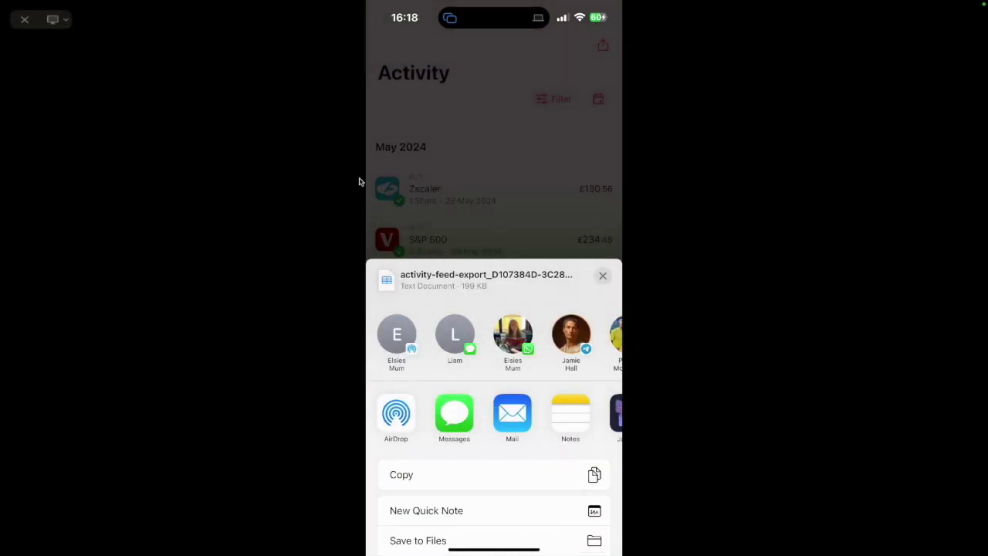
{"action": "left_click", "coordinate": [25, 21]}
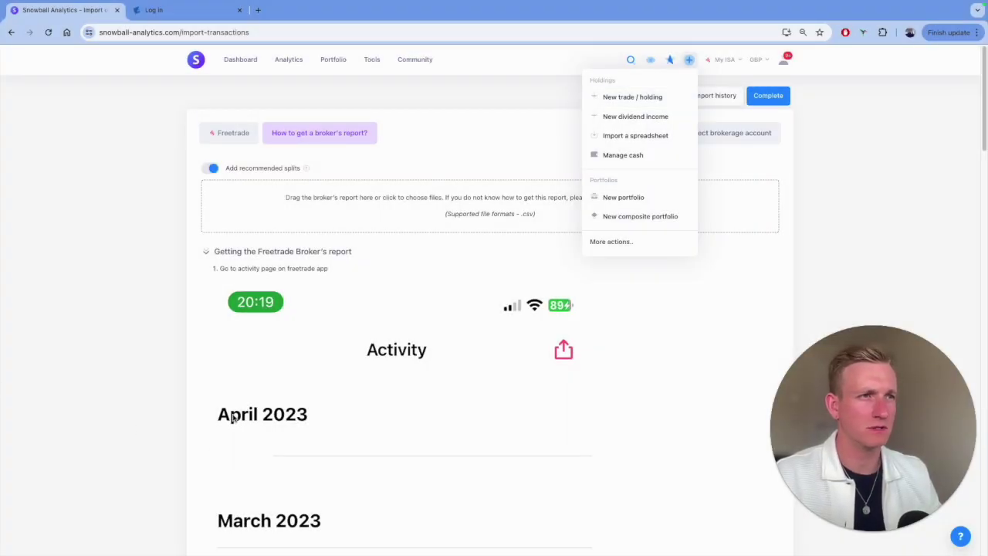
Upload the activity-feed-export CSV ending in 9E01 from the Downloads folder to the Freetrade broker report import area
{"action": "mouse_move", "coordinate": [200, 526]}
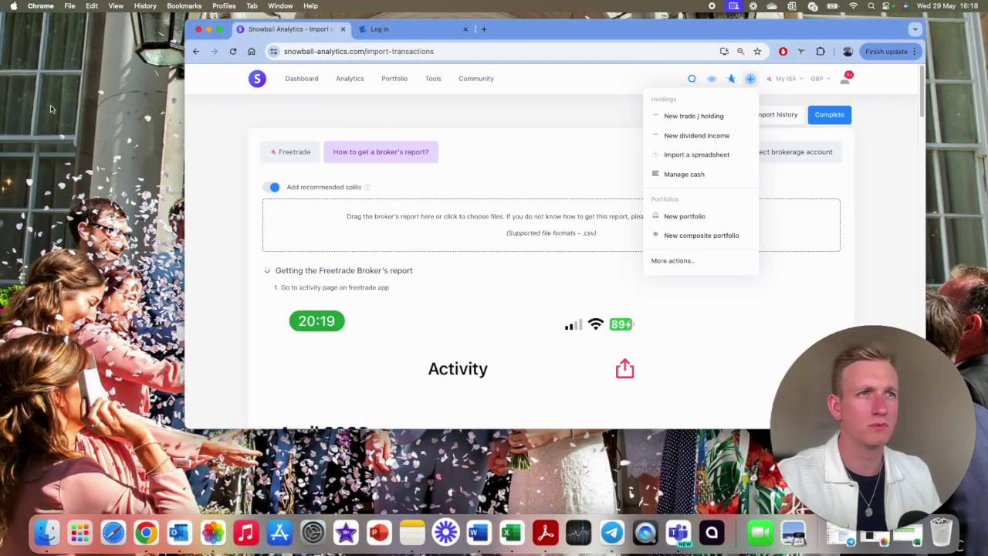
{"action": "left_click_drag", "start_coordinate": [263, 162], "coordinate": [258, 241]}
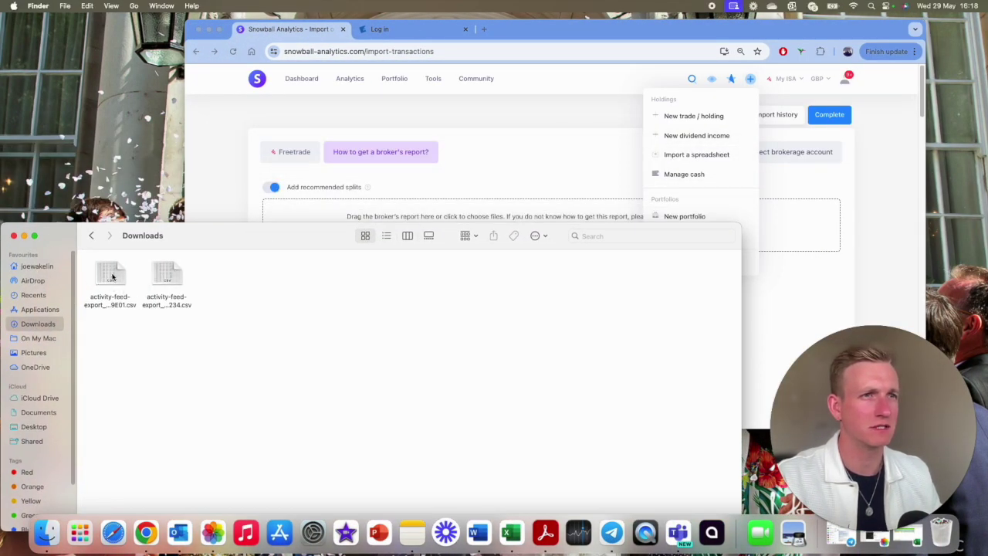
{"action": "left_click_drag", "start_coordinate": [180, 228], "coordinate": [174, 304]}
{"action": "left_click_drag", "start_coordinate": [124, 328], "coordinate": [434, 227]}
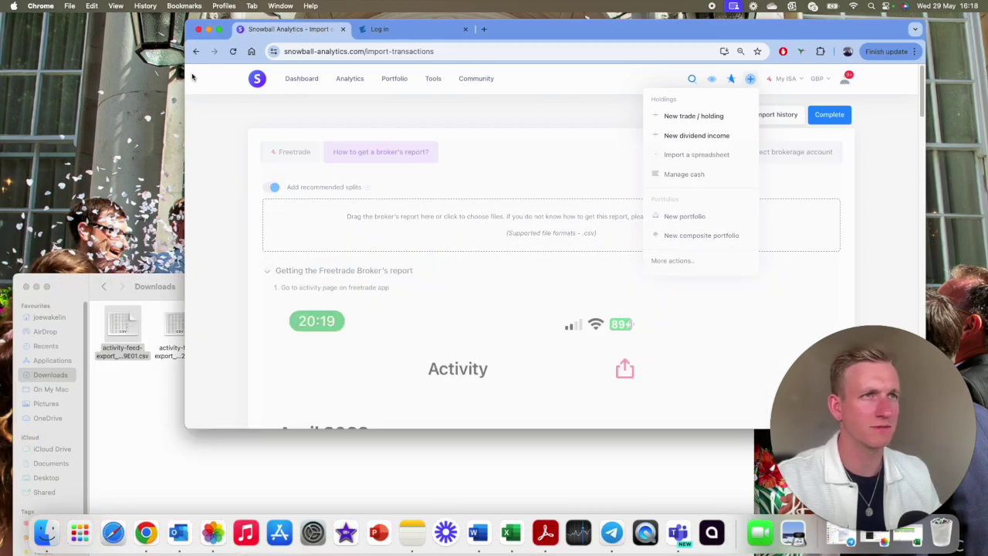
{"action": "left_click", "coordinate": [221, 31]}
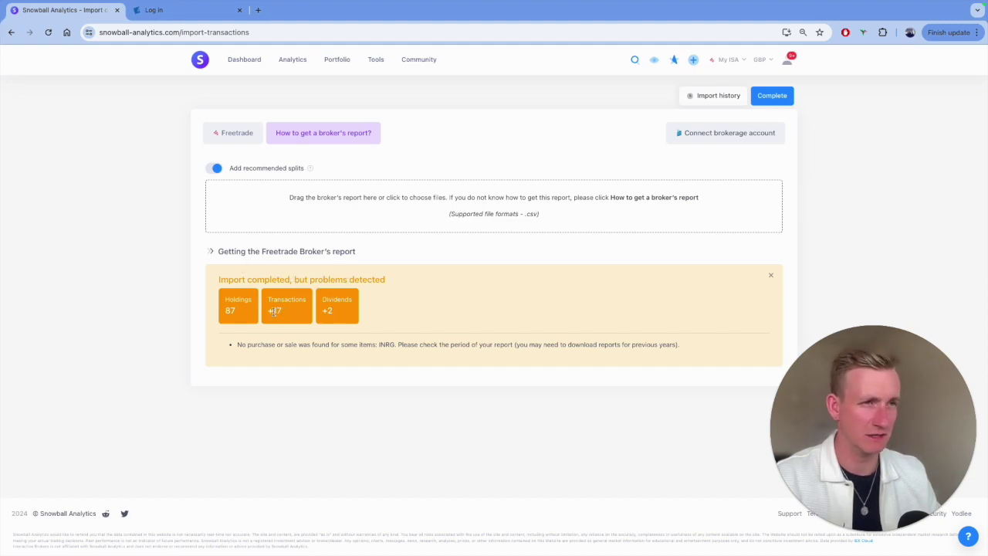
Complete the transaction import and look through the My ISA trades list
{"action": "left_click", "coordinate": [757, 101]}
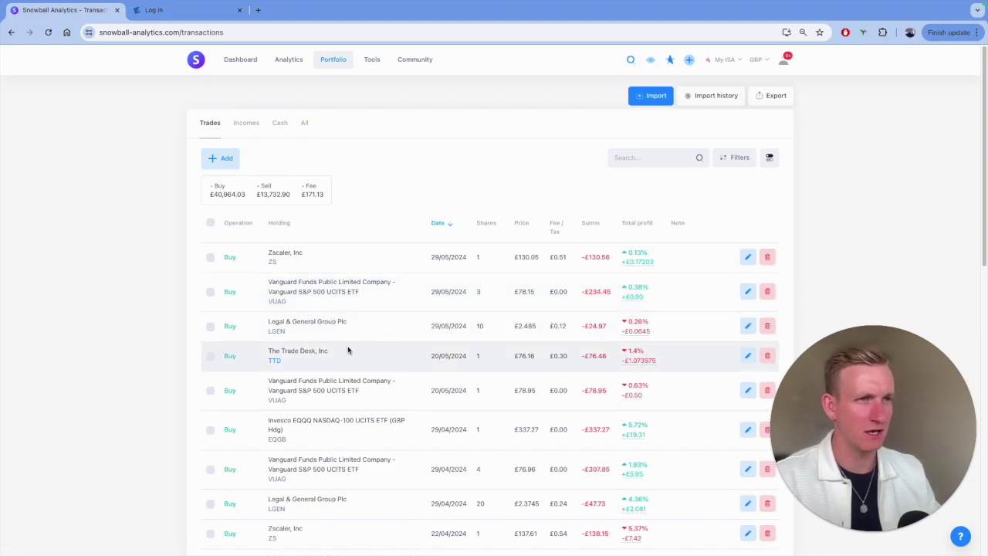
{"action": "scroll", "coordinate": [302, 351], "scroll_direction": "down", "scroll_amount": 2}
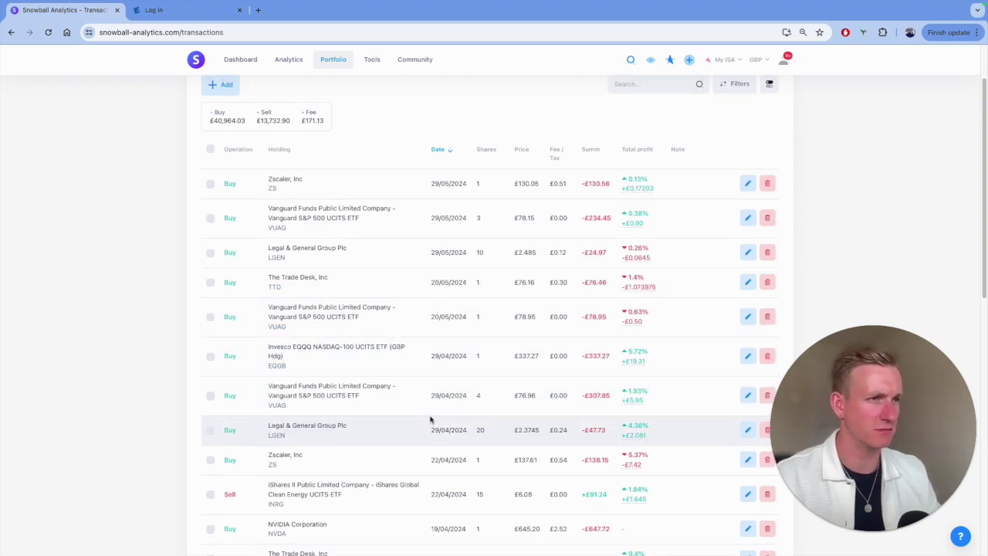
{"action": "scroll", "coordinate": [430, 418], "scroll_direction": "down", "scroll_amount": 15}
{"action": "scroll", "coordinate": [430, 418], "scroll_direction": "up", "scroll_amount": 3}
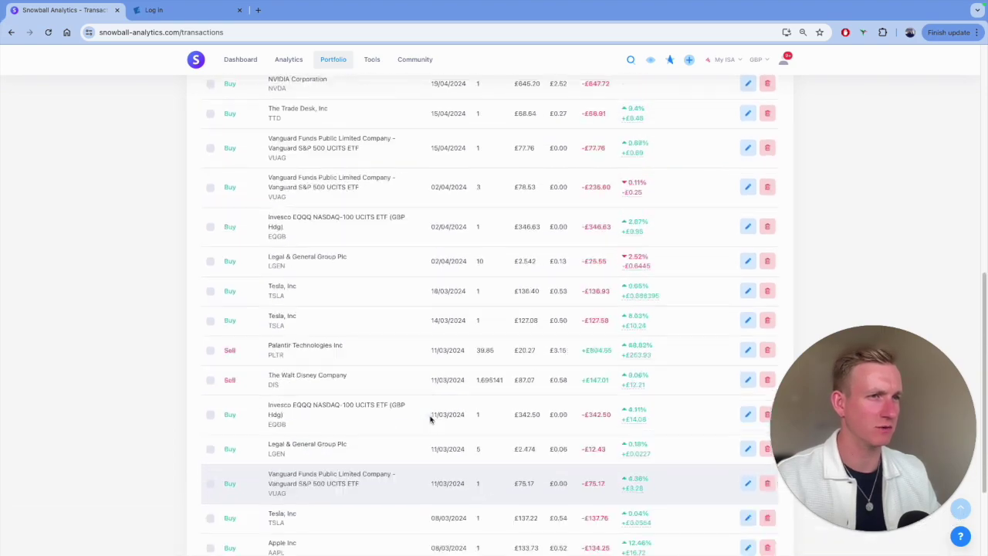
{"action": "scroll", "coordinate": [430, 419], "scroll_direction": "up", "scroll_amount": 10}
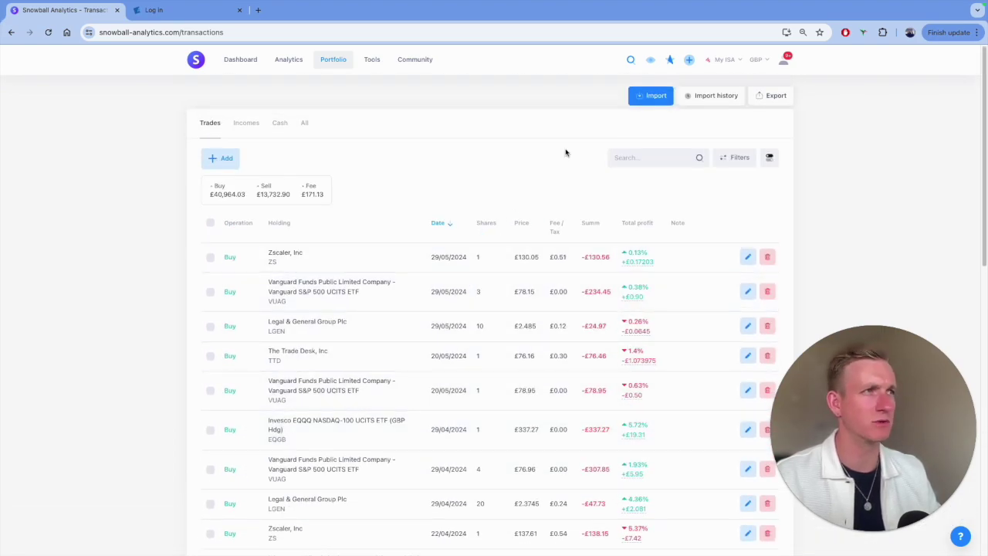
Return to the My ISA dashboard and examine its holdings, day gainers and losers, upcoming events, news, dividend charts and goal
{"action": "left_click", "coordinate": [240, 59]}
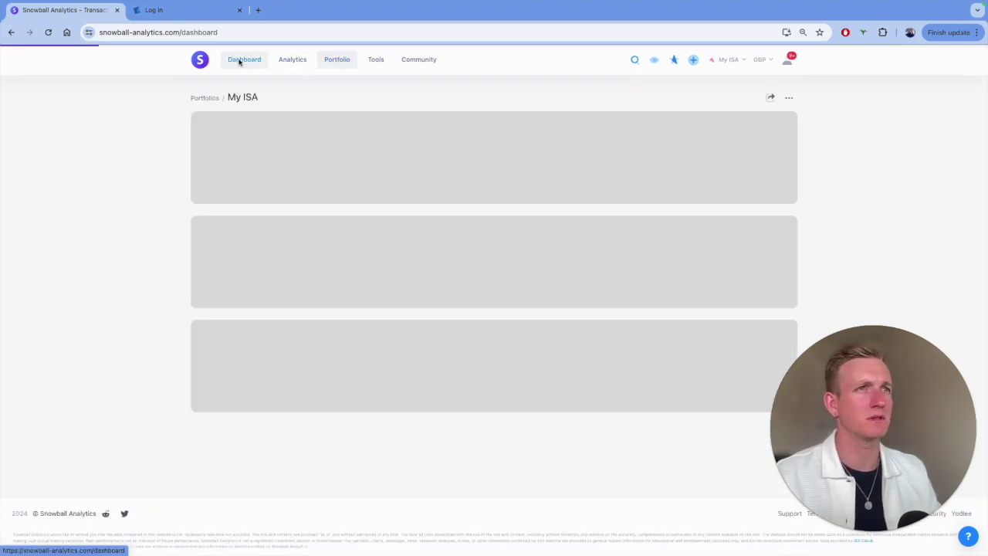
{"action": "mouse_move", "coordinate": [325, 231]}
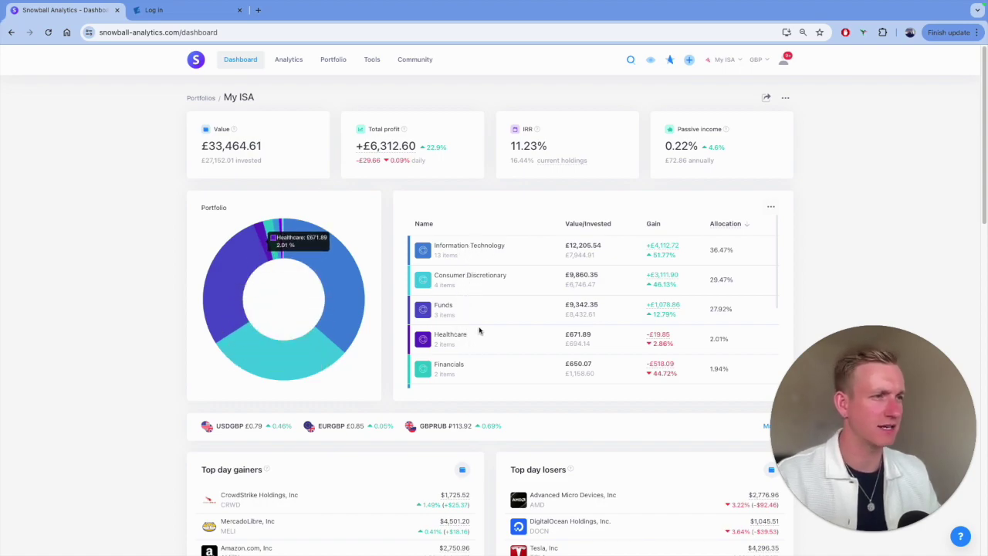
{"action": "scroll", "coordinate": [479, 330], "scroll_direction": "down", "scroll_amount": 2}
{"action": "scroll", "coordinate": [838, 291], "scroll_direction": "down", "scroll_amount": 3}
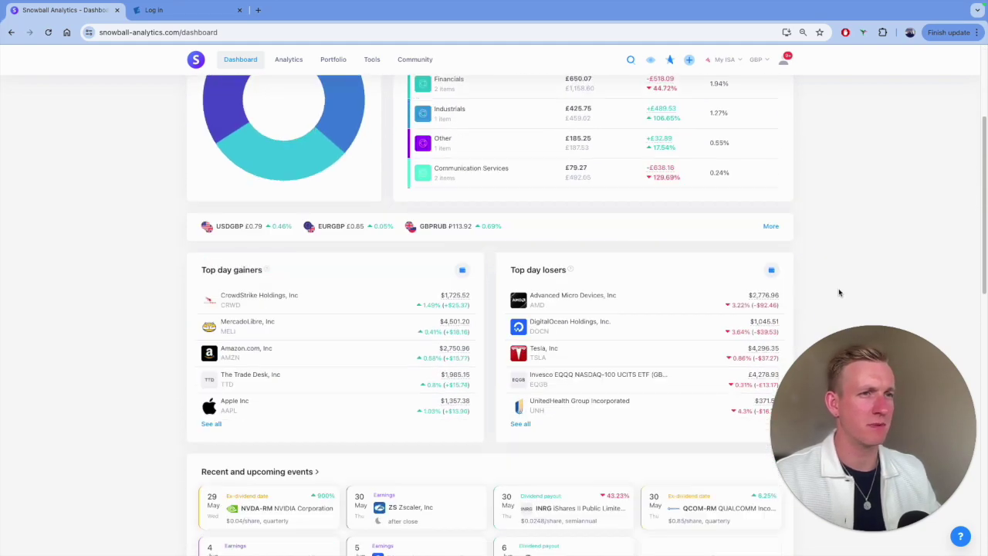
{"action": "scroll", "coordinate": [839, 292], "scroll_direction": "down", "scroll_amount": 1}
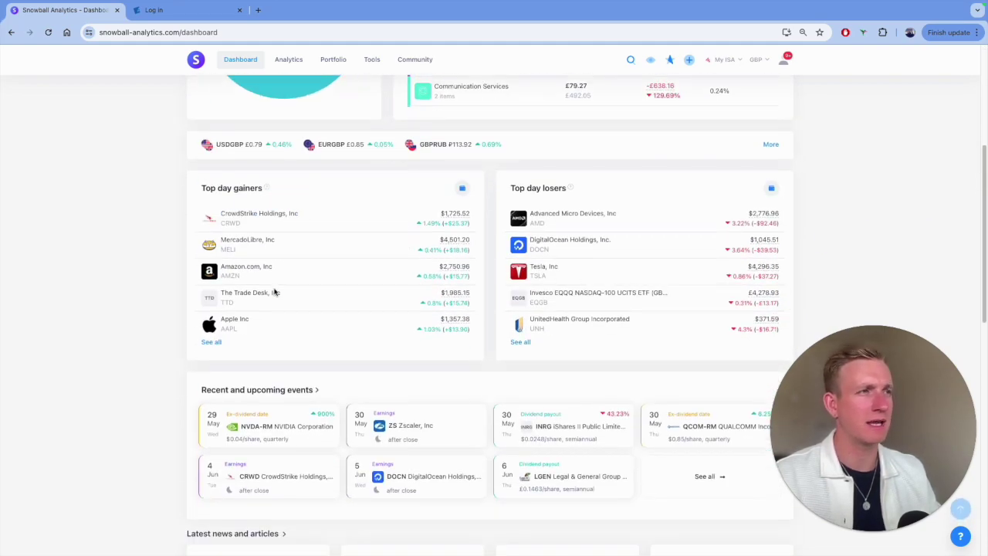
{"action": "scroll", "coordinate": [580, 268], "scroll_direction": "down", "scroll_amount": 1}
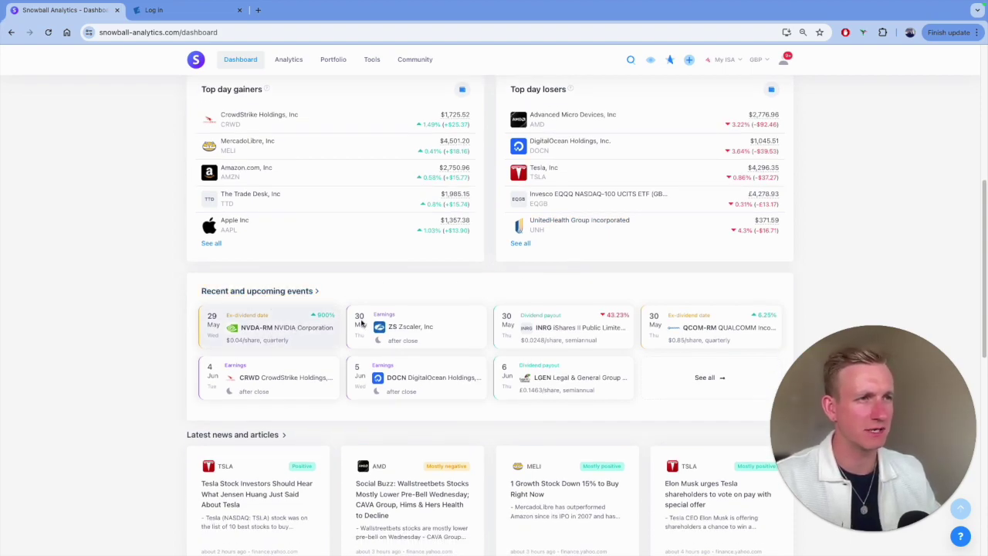
{"action": "scroll", "coordinate": [456, 317], "scroll_direction": "down", "scroll_amount": 1}
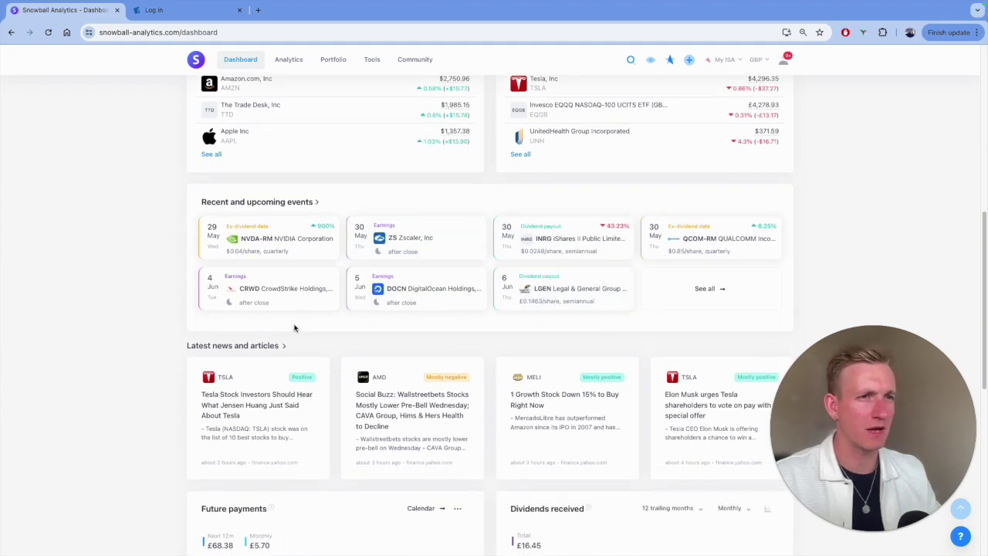
{"action": "scroll", "coordinate": [267, 320], "scroll_direction": "down", "scroll_amount": 1}
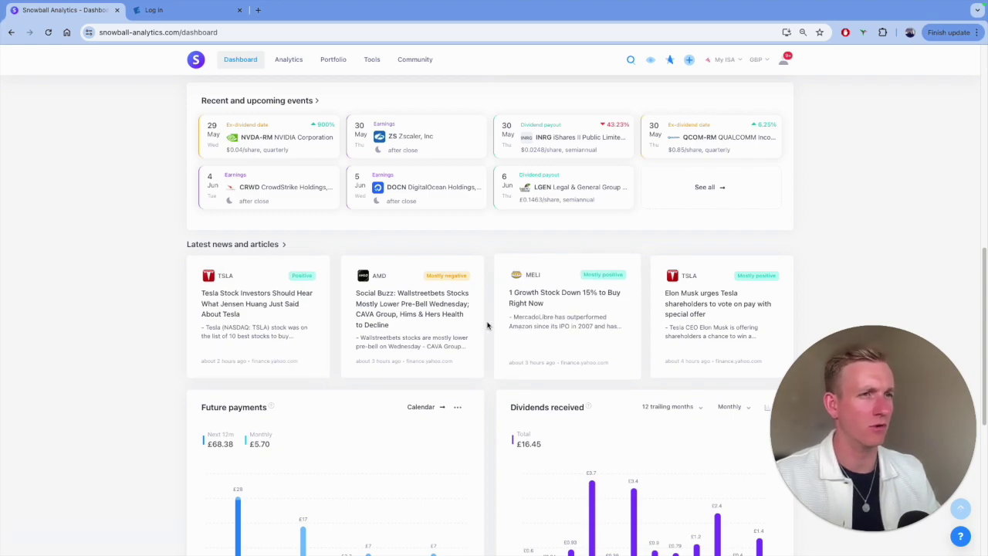
{"action": "scroll", "coordinate": [444, 328], "scroll_direction": "down", "scroll_amount": 1}
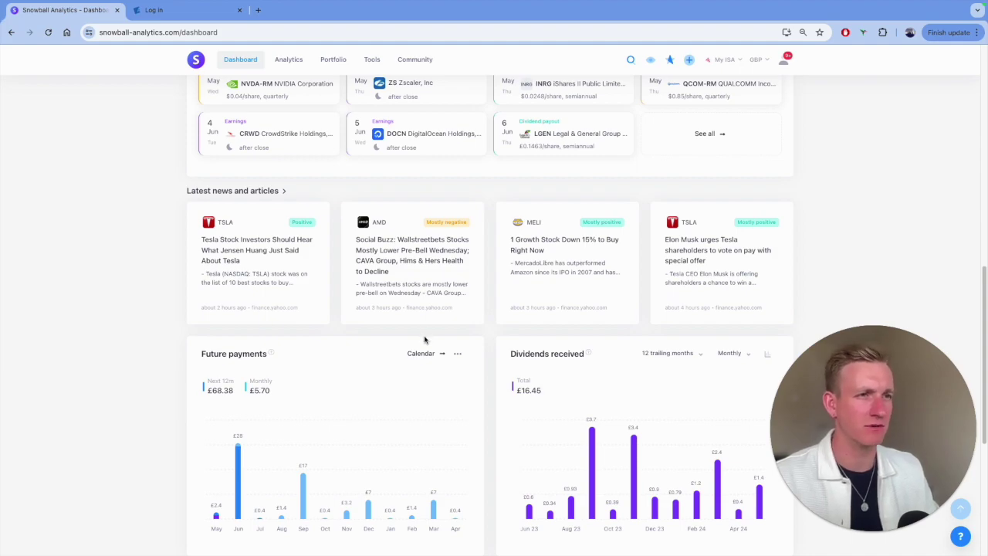
{"action": "scroll", "coordinate": [423, 339], "scroll_direction": "down", "scroll_amount": 2}
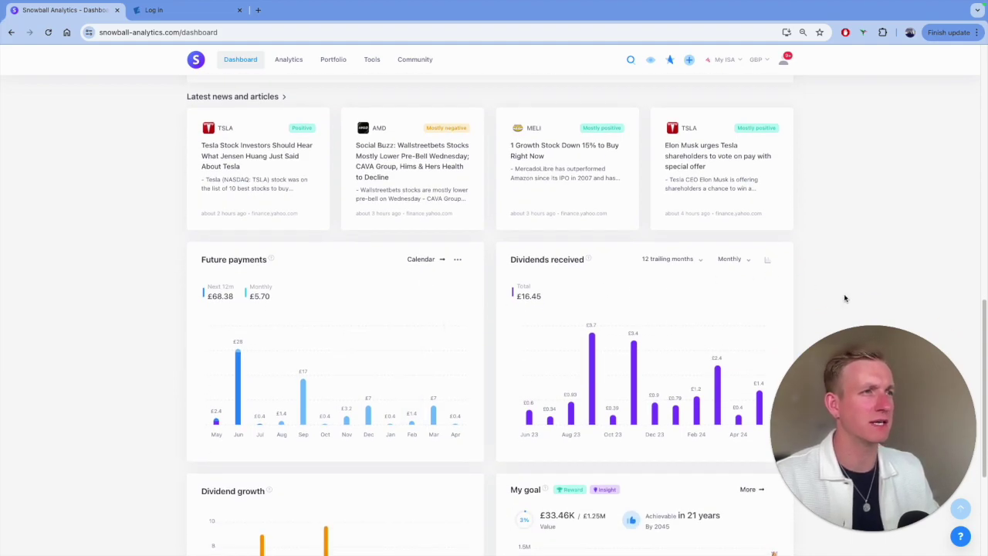
{"action": "scroll", "coordinate": [845, 298], "scroll_direction": "down", "scroll_amount": 2}
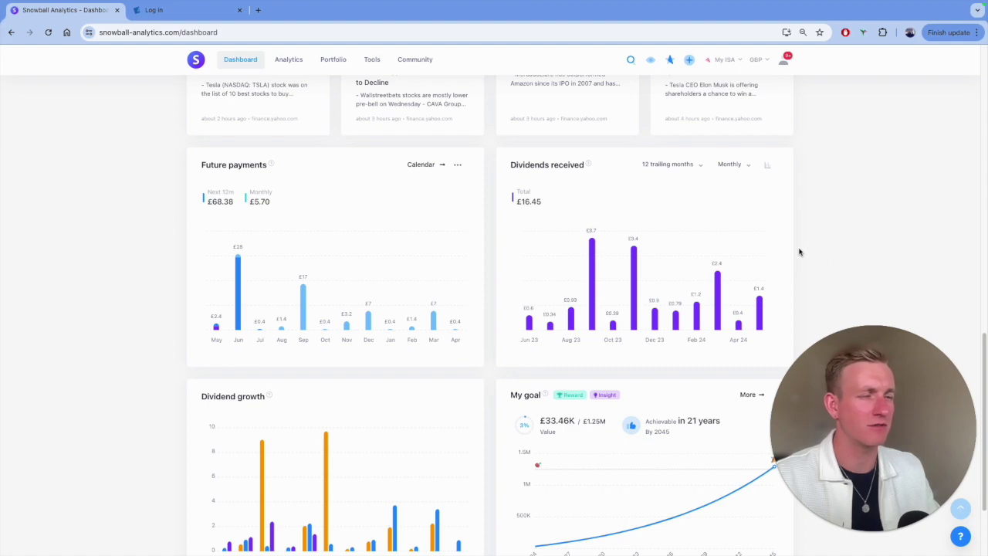
{"action": "scroll", "coordinate": [800, 252], "scroll_direction": "down", "scroll_amount": 1}
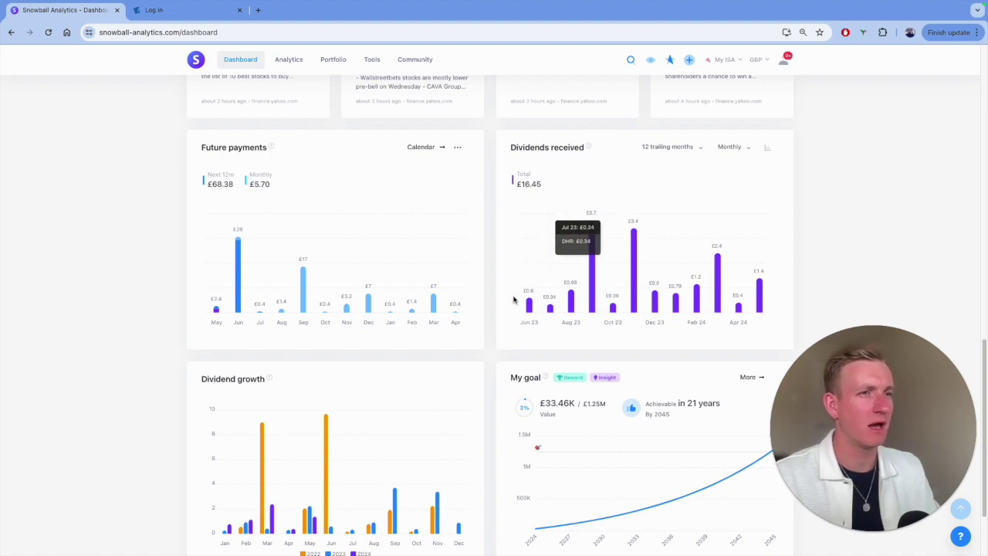
Examine the dividend growth chart and the goal projection at the end of the My ISA dashboard
{"action": "scroll", "coordinate": [437, 366], "scroll_direction": "down", "scroll_amount": 2}
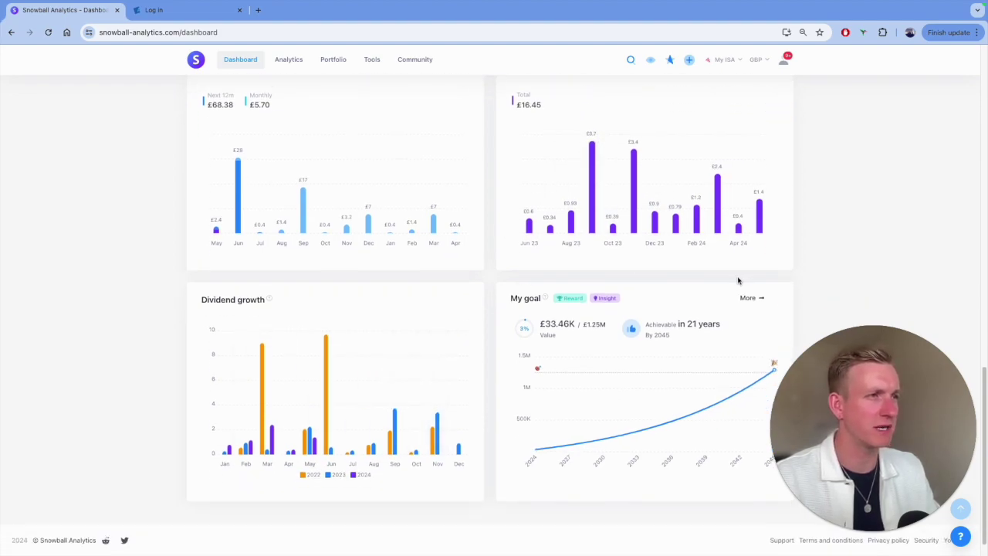
{"action": "scroll", "coordinate": [711, 288], "scroll_direction": "up", "scroll_amount": 1}
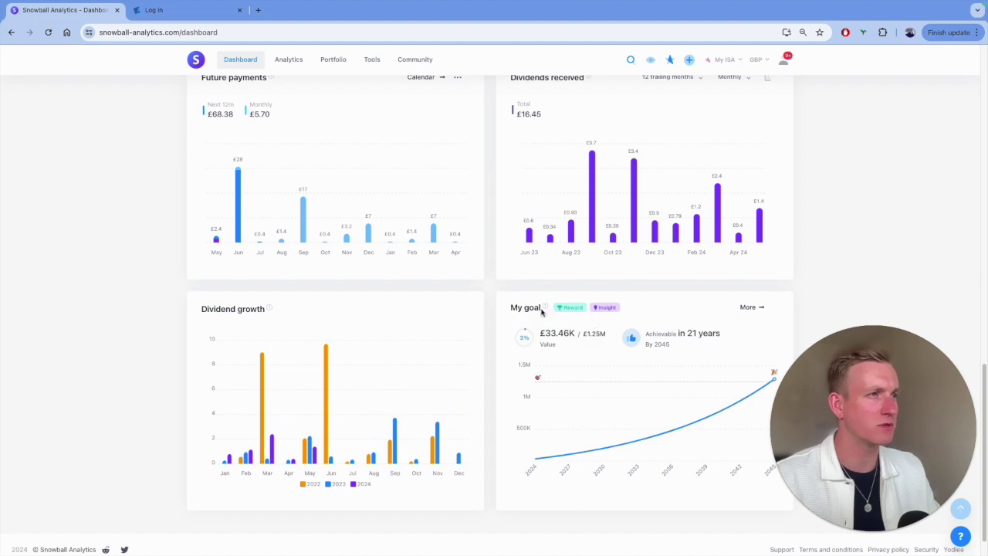
{"action": "scroll", "coordinate": [785, 283], "scroll_direction": "down", "scroll_amount": 1}
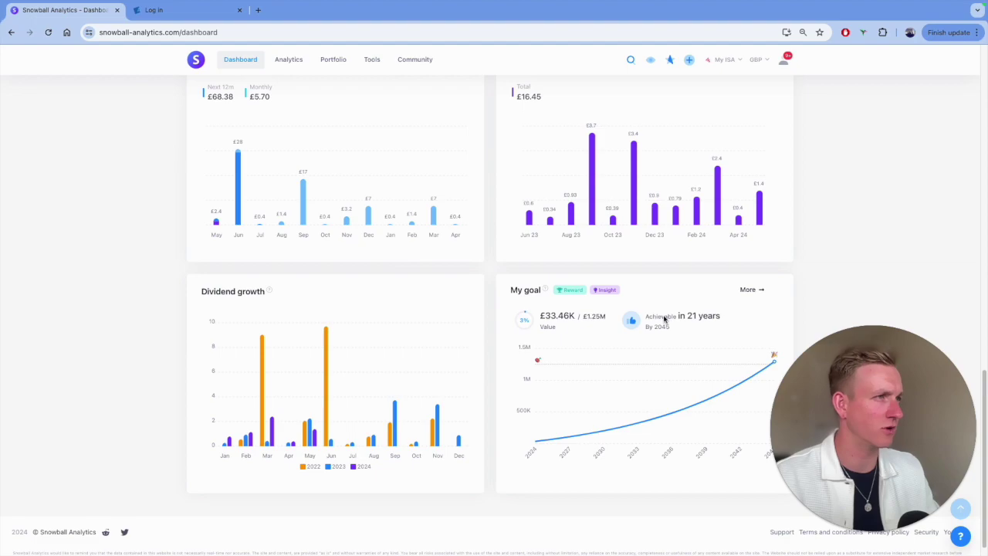
{"action": "scroll", "coordinate": [664, 319], "scroll_direction": "up", "scroll_amount": 15}
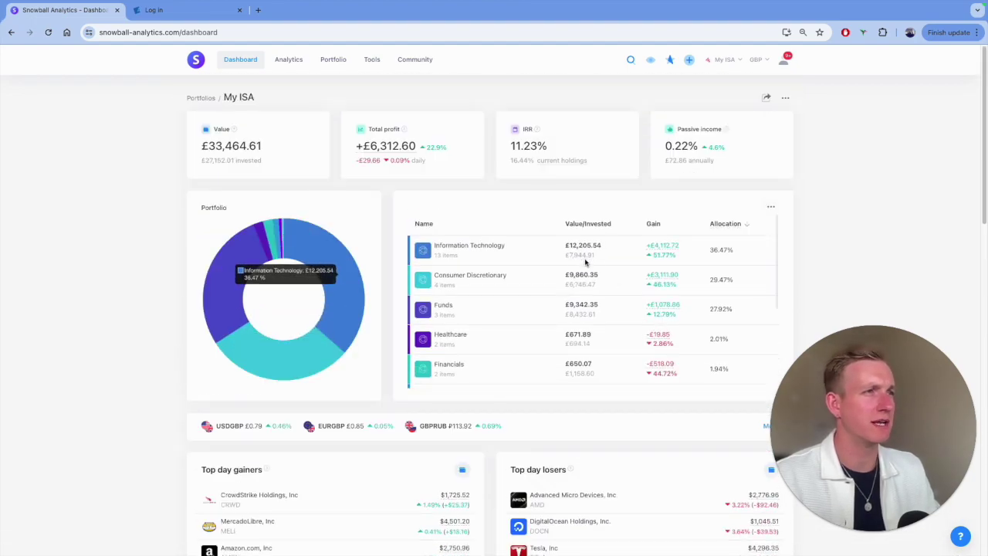
View the My ISA growth analytics against the S&P 500 and NASDAQ 100 over 7 days, 3 months and 6 months
{"action": "left_click", "coordinate": [288, 61]}
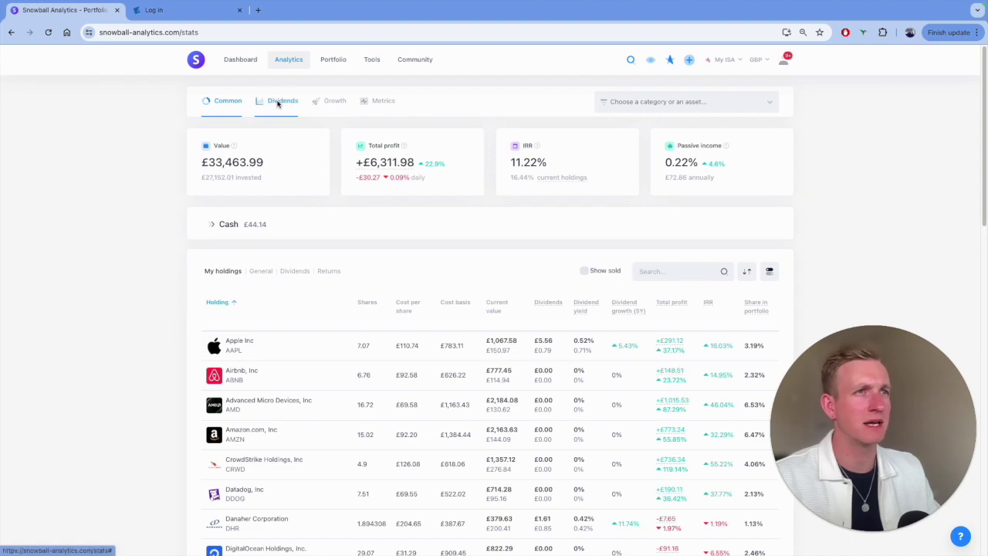
{"action": "left_click", "coordinate": [340, 101]}
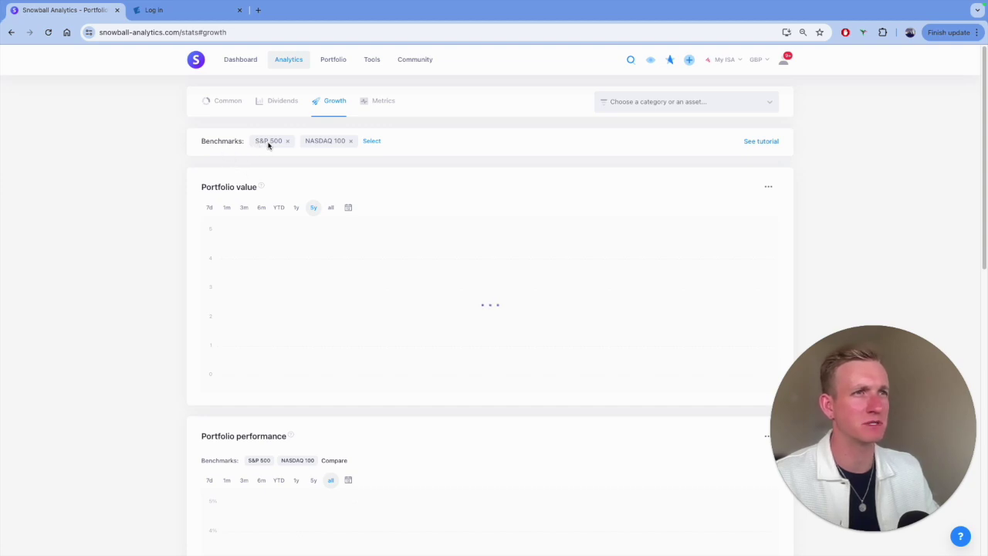
{"action": "left_click", "coordinate": [209, 209]}
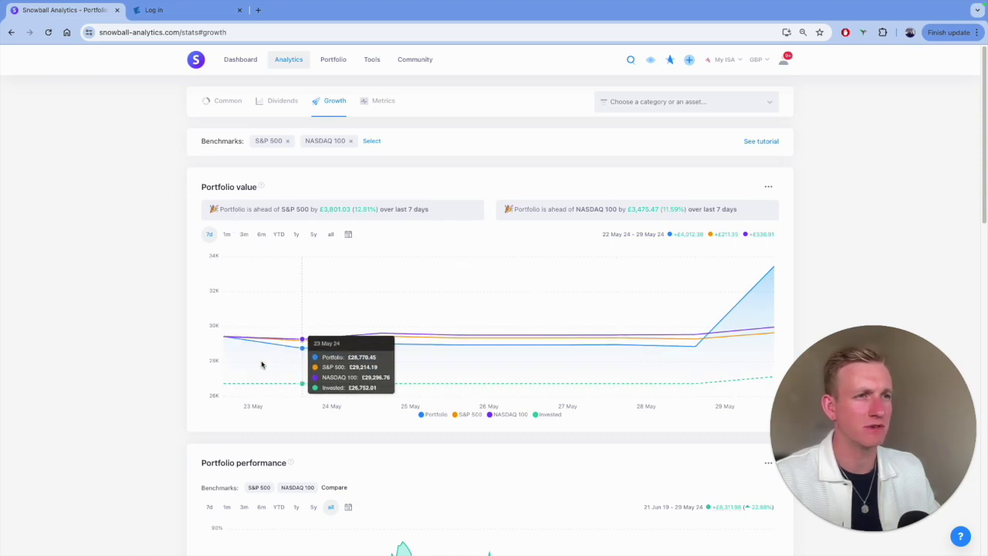
{"action": "left_click", "coordinate": [244, 234]}
{"action": "left_click", "coordinate": [262, 235]}
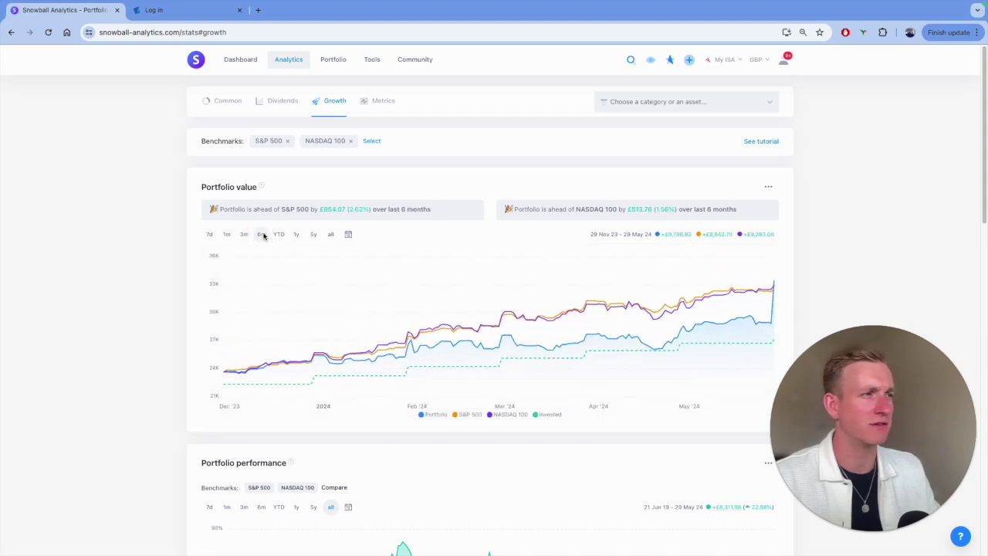
{"action": "scroll", "coordinate": [461, 348], "scroll_direction": "down", "scroll_amount": 4}
{"action": "scroll", "coordinate": [461, 351], "scroll_direction": "down", "scroll_amount": 8}
{"action": "scroll", "coordinate": [460, 350], "scroll_direction": "up", "scroll_amount": 15}
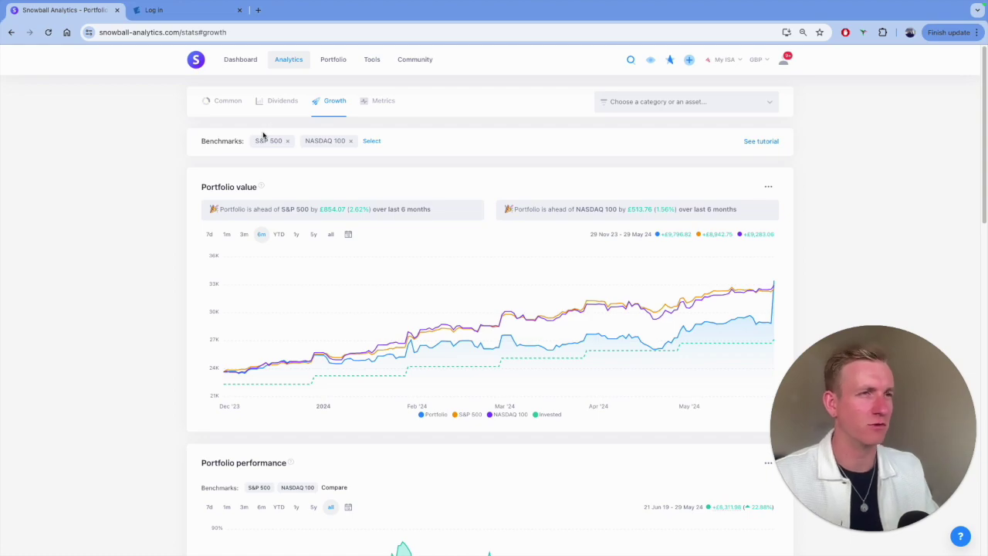
Switch the growth analytics from My ISA to the Coinbase portfolio
{"action": "left_click", "coordinate": [734, 64]}
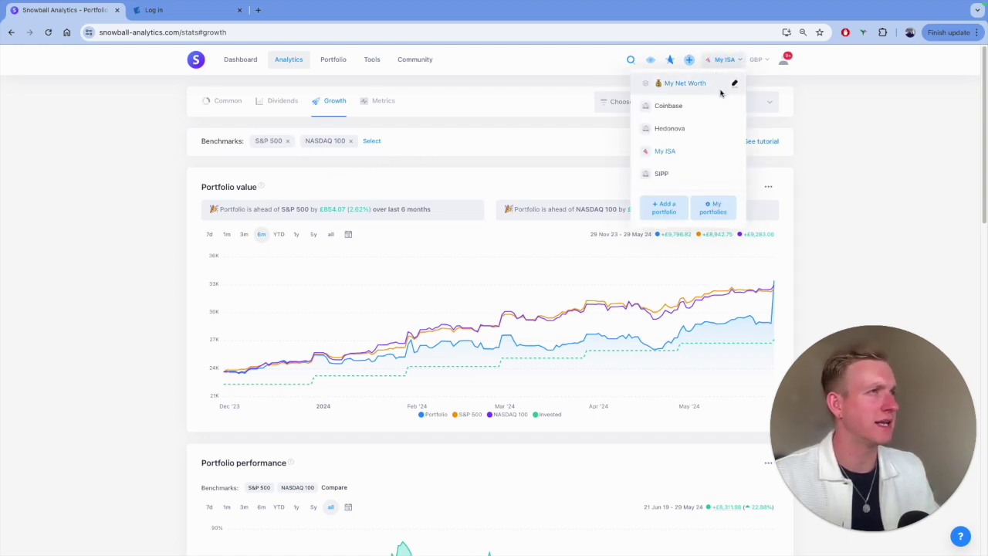
{"action": "left_click", "coordinate": [682, 106]}
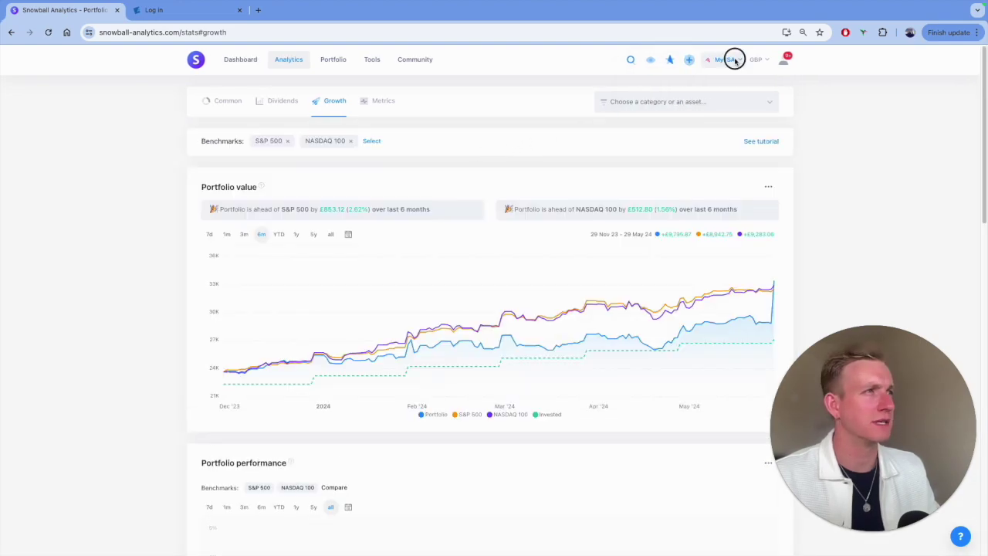
{"action": "left_click", "coordinate": [721, 62]}
{"action": "left_click", "coordinate": [680, 105]}
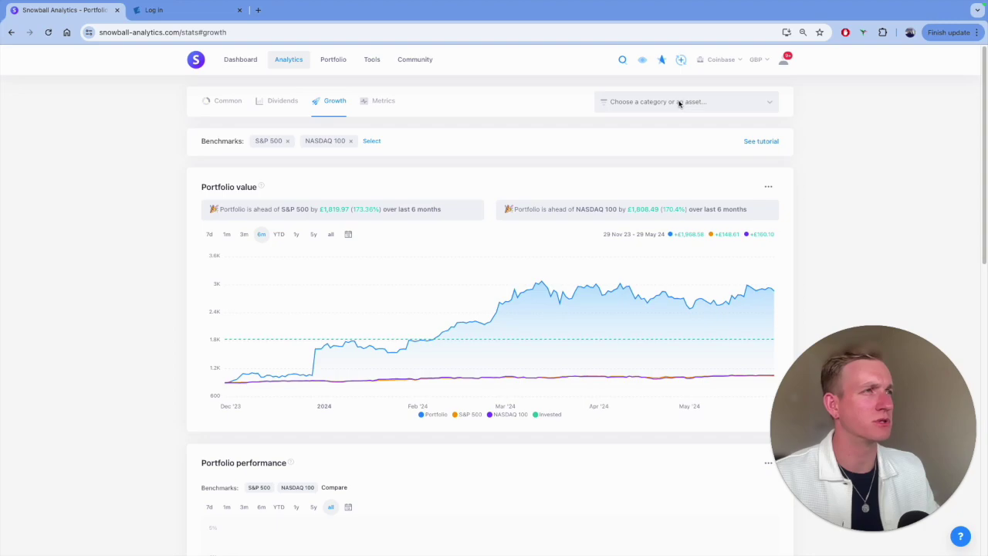
Update the synced Coinbase portfolio data from 29/01/2024
{"action": "left_click", "coordinate": [721, 60]}
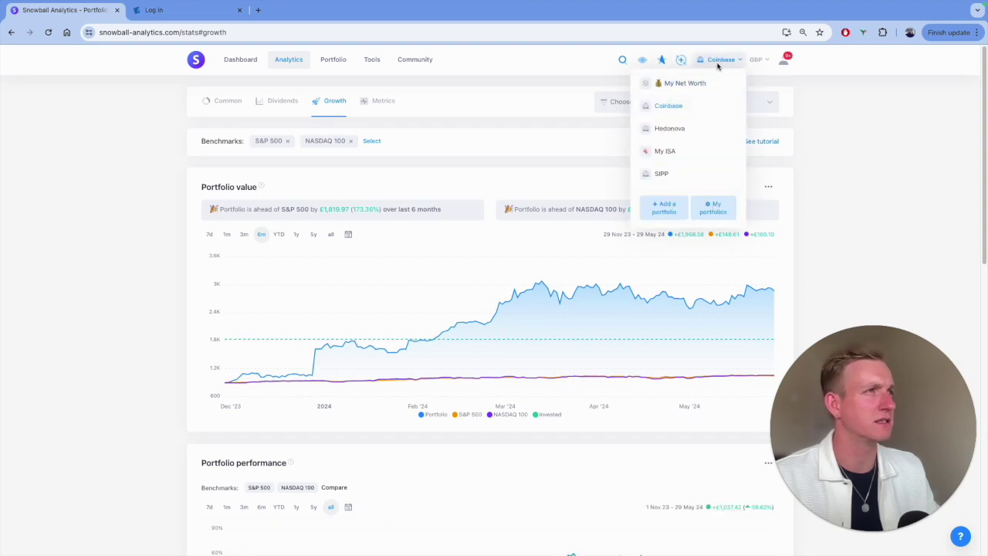
{"action": "left_click", "coordinate": [681, 61]}
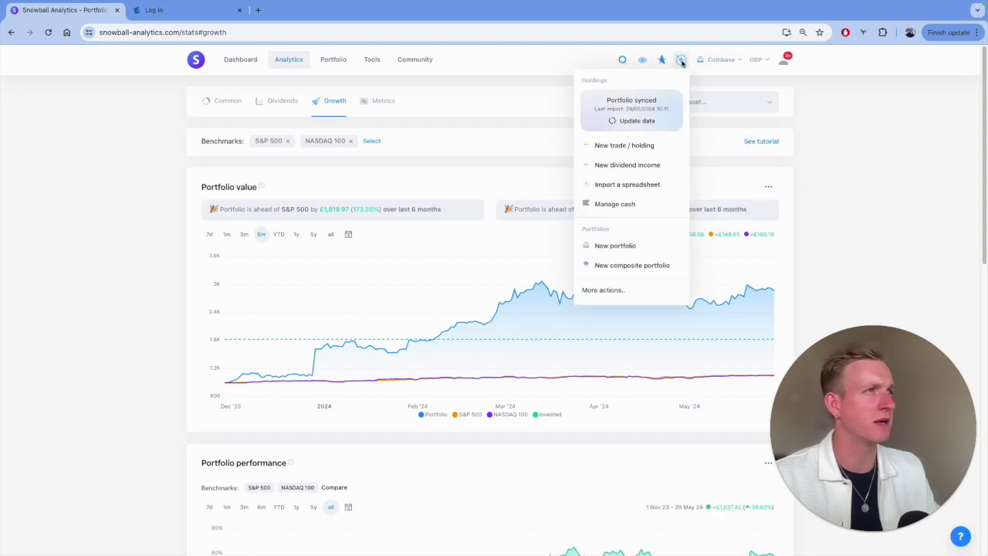
{"action": "left_click", "coordinate": [637, 122]}
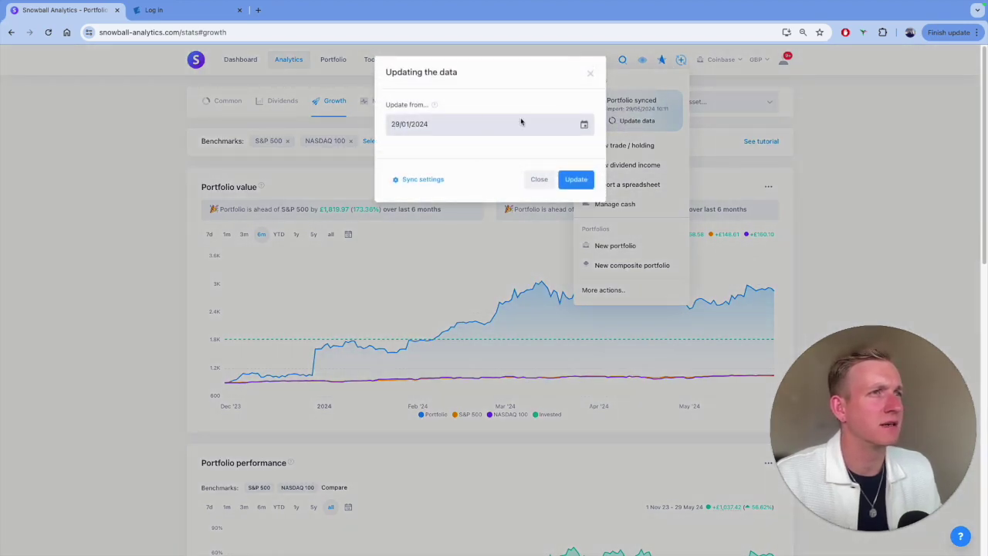
{"action": "left_click", "coordinate": [584, 182]}
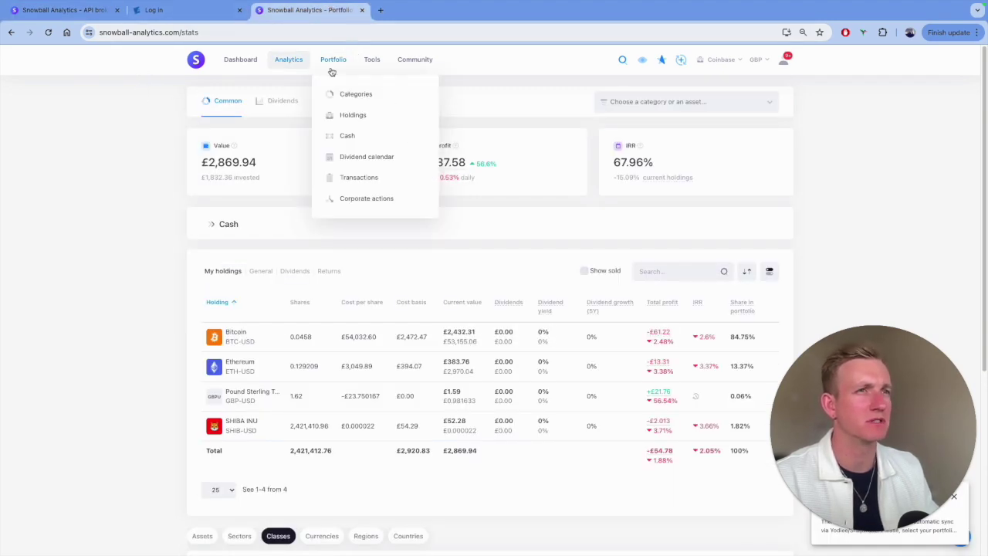
Switch from the Coinbase portfolio to the Hedonova portfolio
{"action": "left_click", "coordinate": [722, 60]}
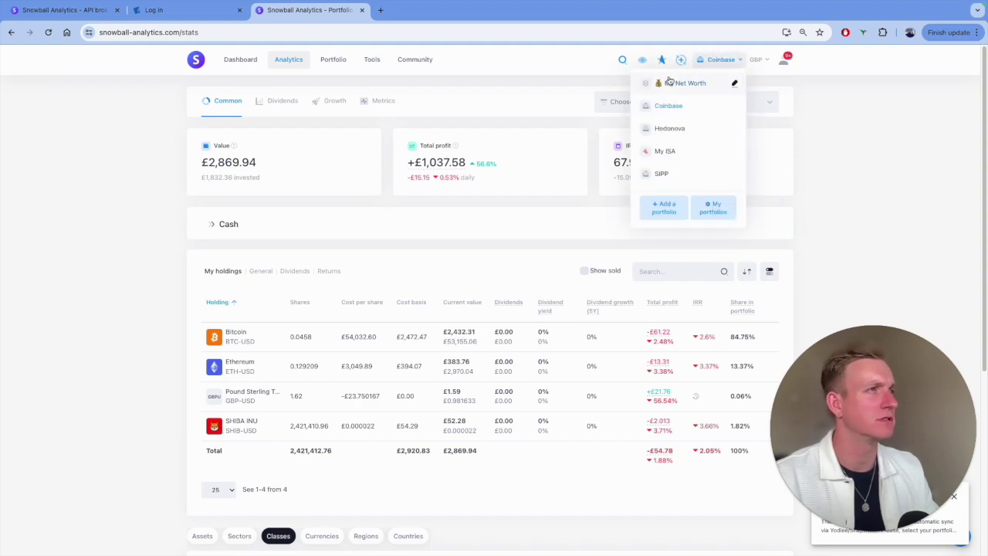
{"action": "left_click", "coordinate": [680, 130]}
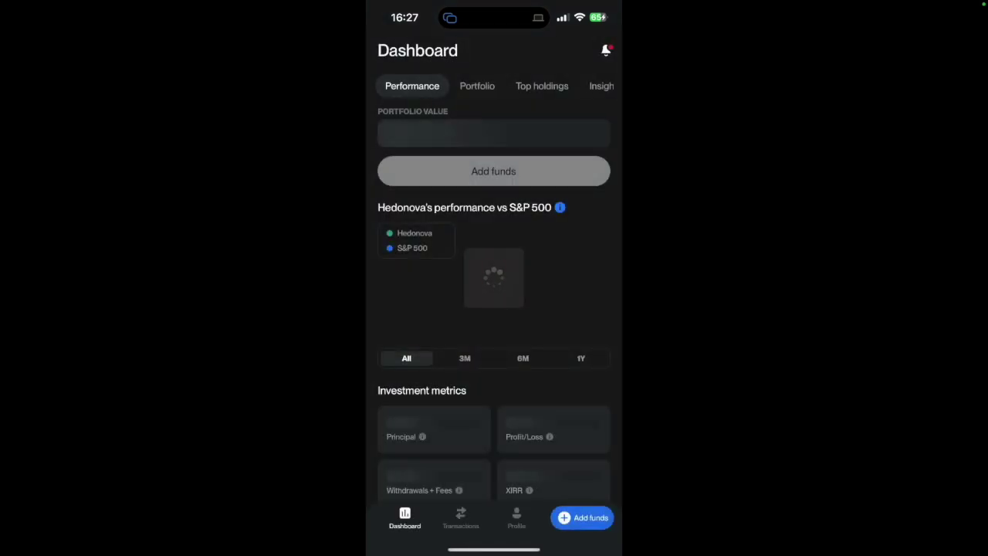
Look up the NAV and other investment metrics in the mirrored Hedonova phone app, and stop the screen mirroring
{"action": "scroll", "coordinate": [494, 309], "scroll_direction": "down", "scroll_amount": 2}
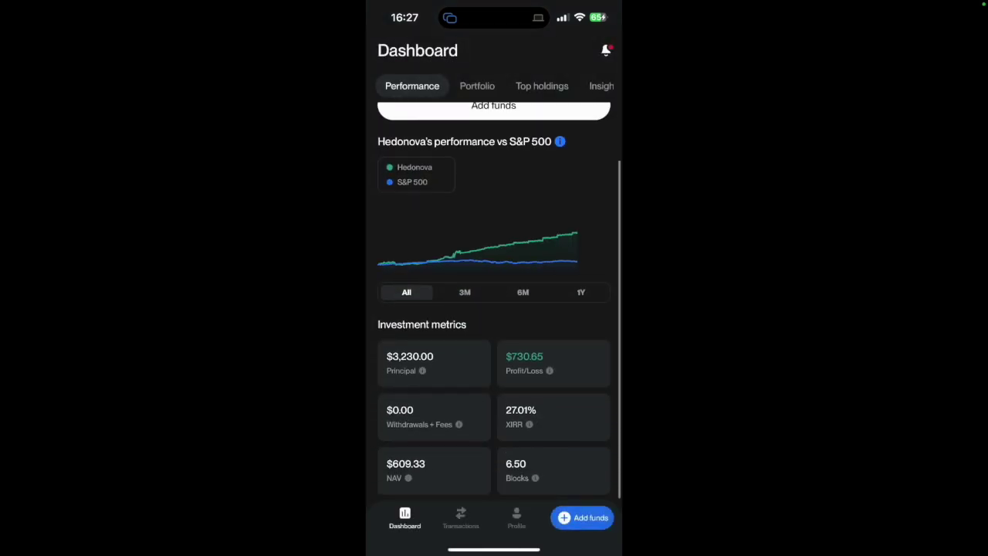
{"action": "scroll", "coordinate": [494, 308], "scroll_direction": "down", "scroll_amount": 1}
{"action": "scroll", "coordinate": [494, 309], "scroll_direction": "up", "scroll_amount": 2}
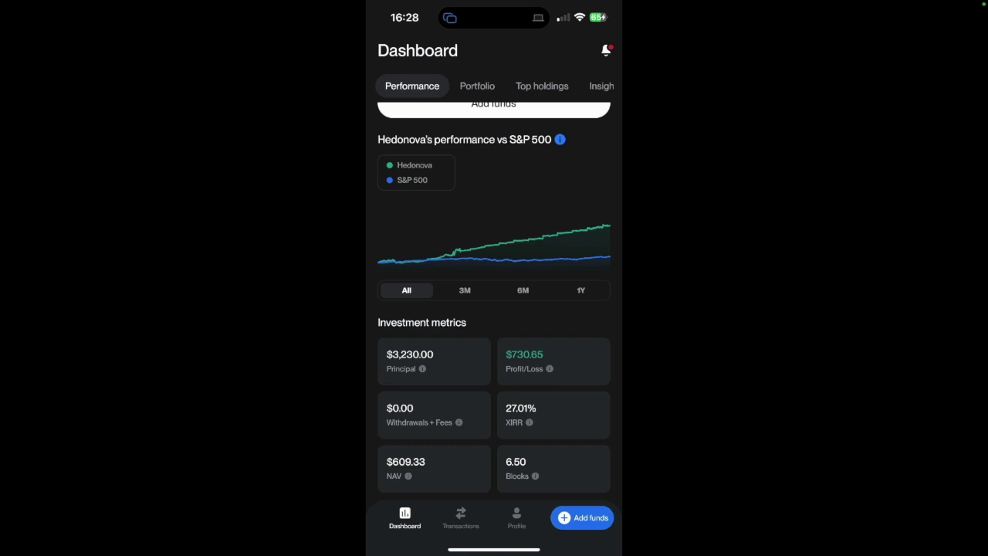
{"action": "left_click_drag", "start_coordinate": [594, 6], "coordinate": [591, 232]}
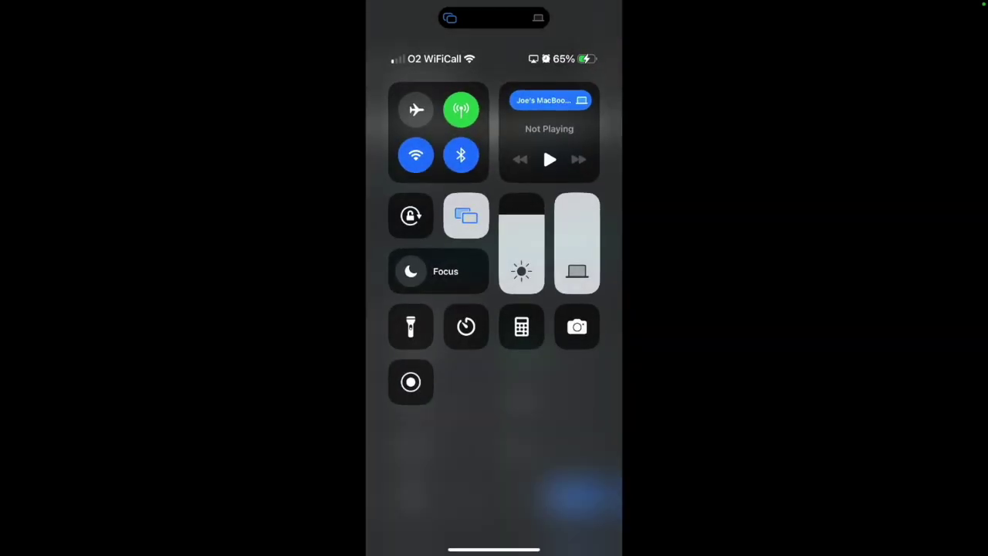
{"action": "left_click", "coordinate": [467, 218]}
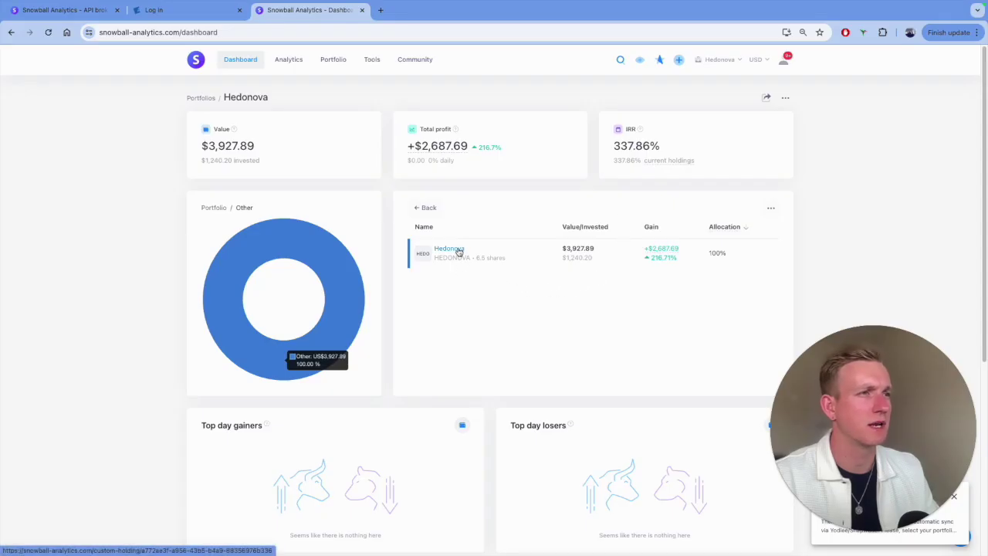
Open the Hedonova custom holding and save a new historical price of 609.33 USD dated 29/05/2024
{"action": "left_click", "coordinate": [459, 253]}
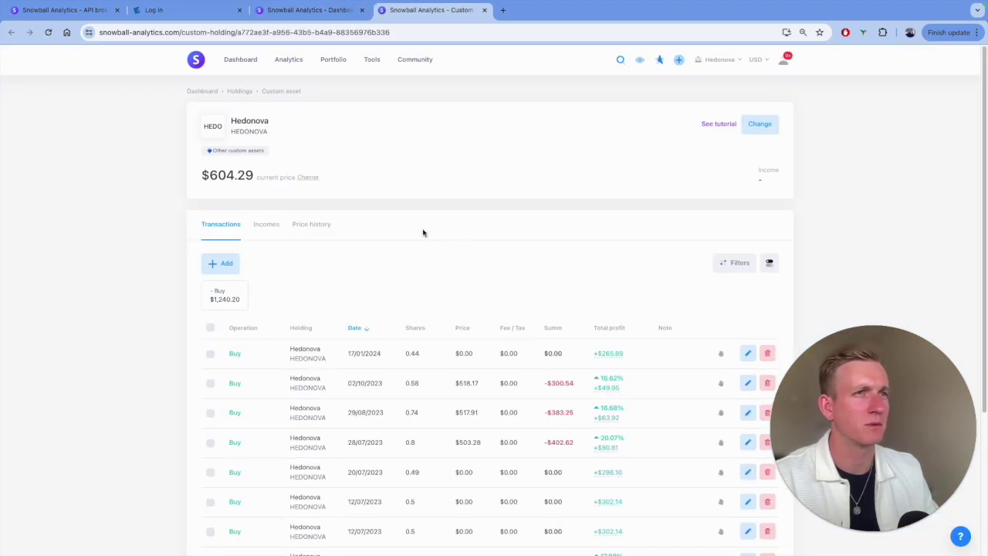
{"action": "left_click", "coordinate": [311, 179]}
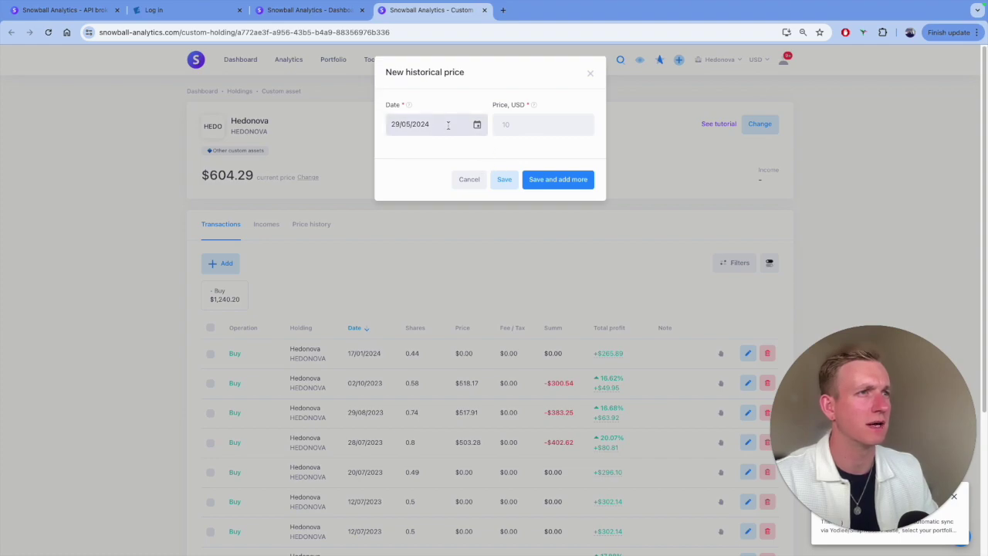
{"action": "left_click", "coordinate": [515, 125]}
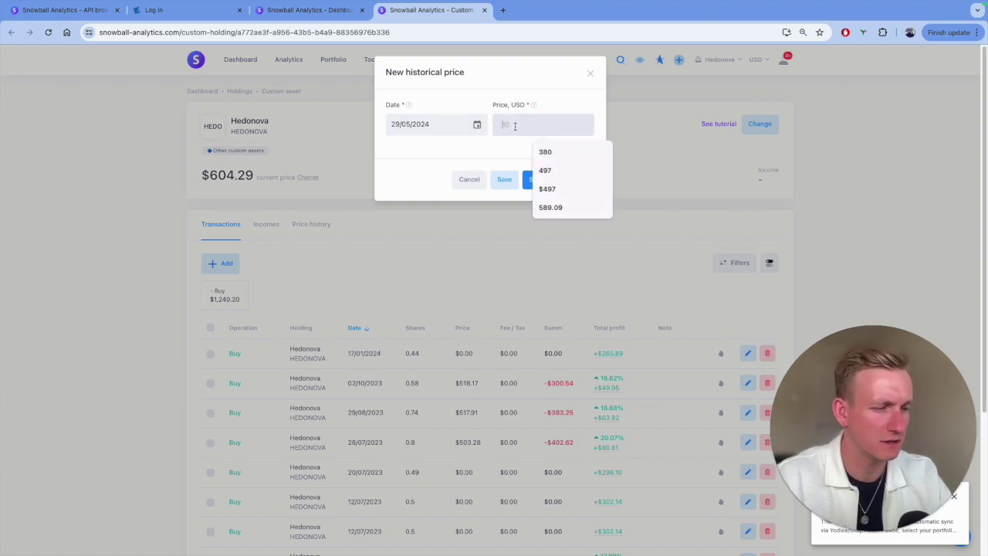
{"action": "type", "text": "609.33"}
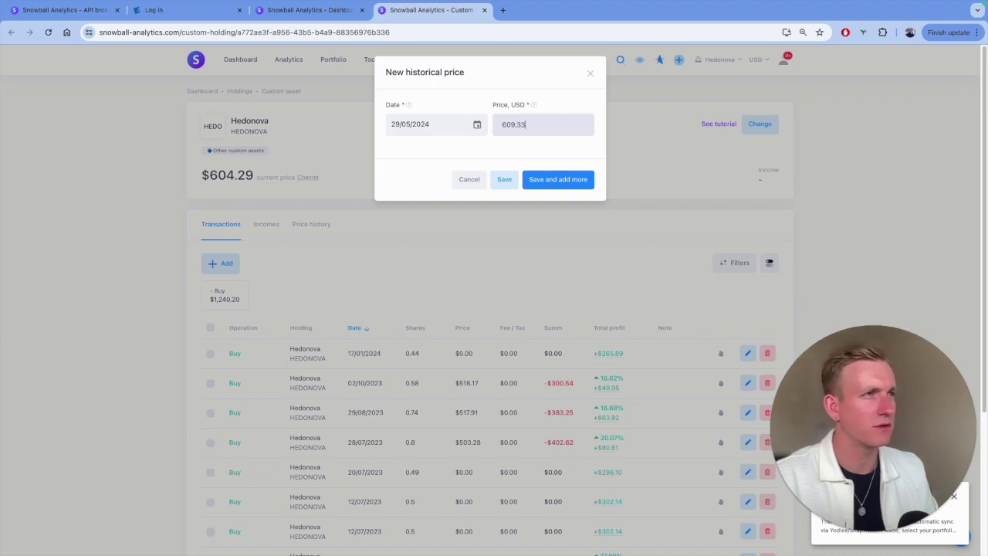
{"action": "left_click", "coordinate": [516, 182]}
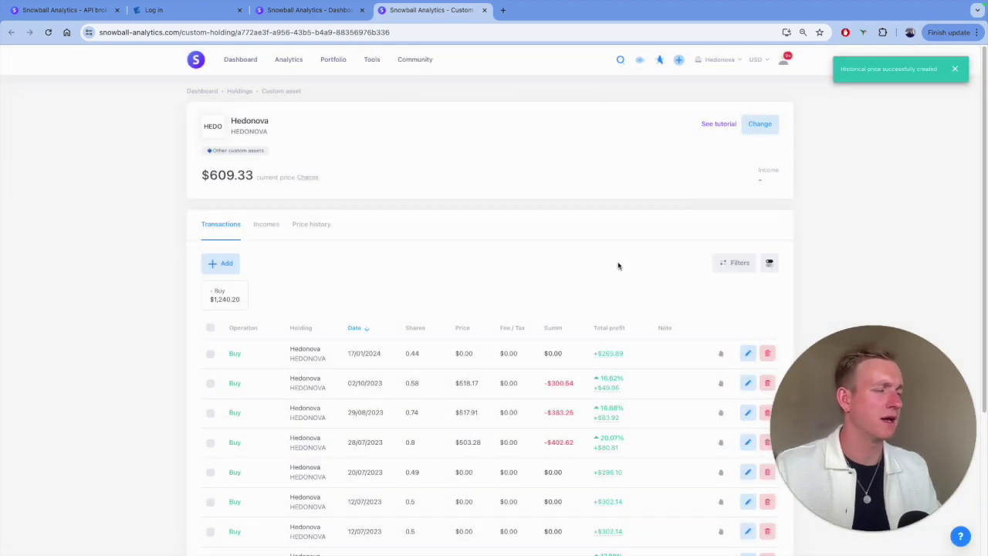
Review the Hedonova transactions, and check the portfolio's value, profit and IRR on its dashboard and in its analytics
{"action": "scroll", "coordinate": [477, 339], "scroll_direction": "down", "scroll_amount": 3}
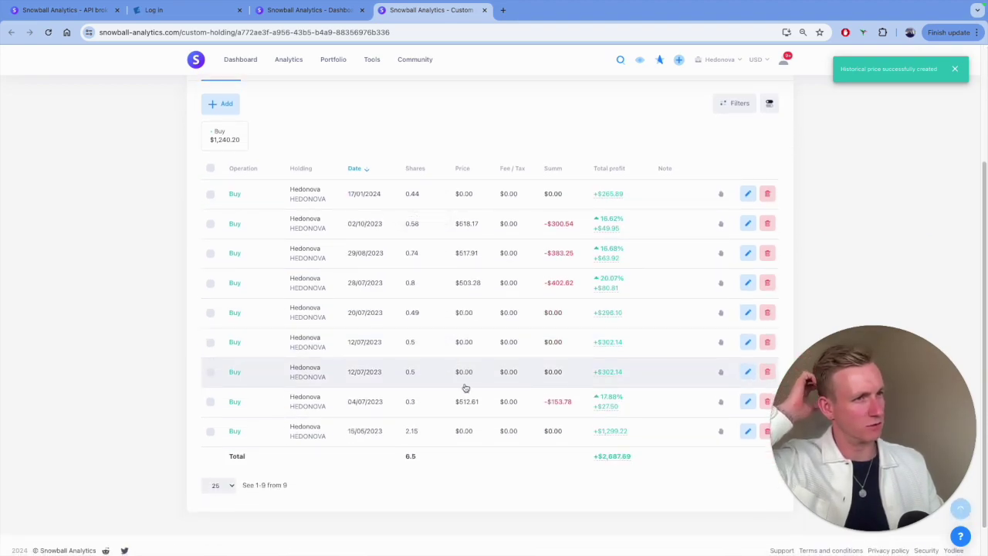
{"action": "scroll", "coordinate": [464, 322], "scroll_direction": "up", "scroll_amount": 3}
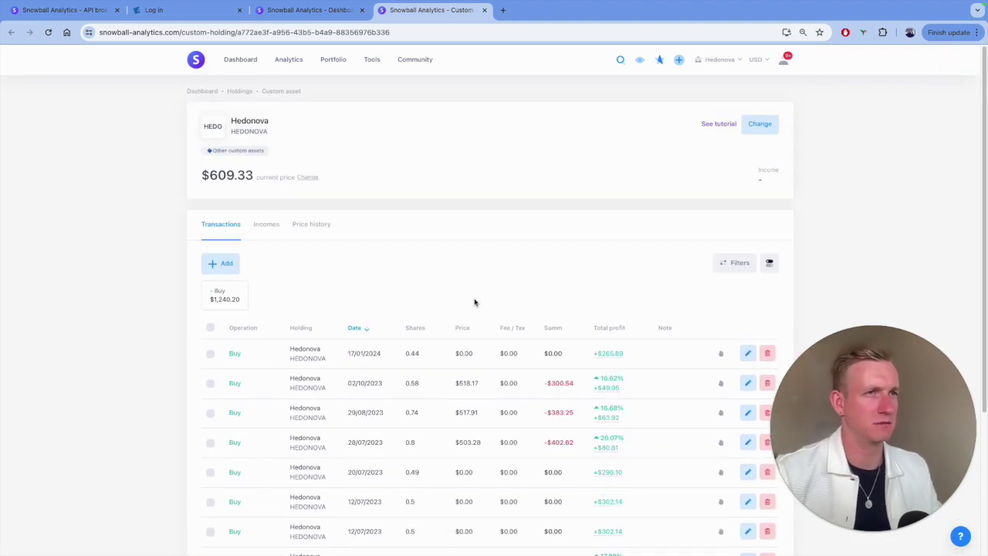
{"action": "left_click", "coordinate": [248, 64]}
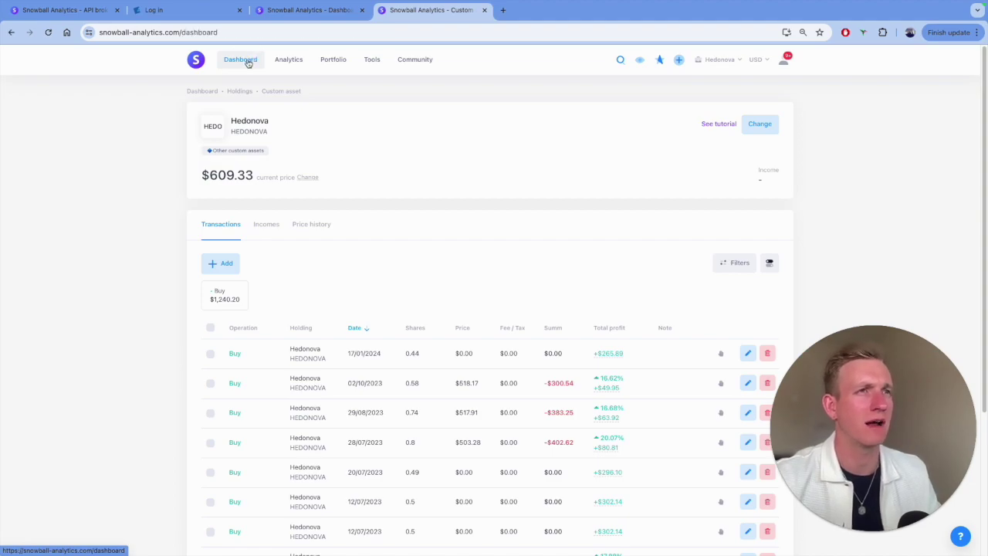
{"action": "mouse_move", "coordinate": [516, 155]}
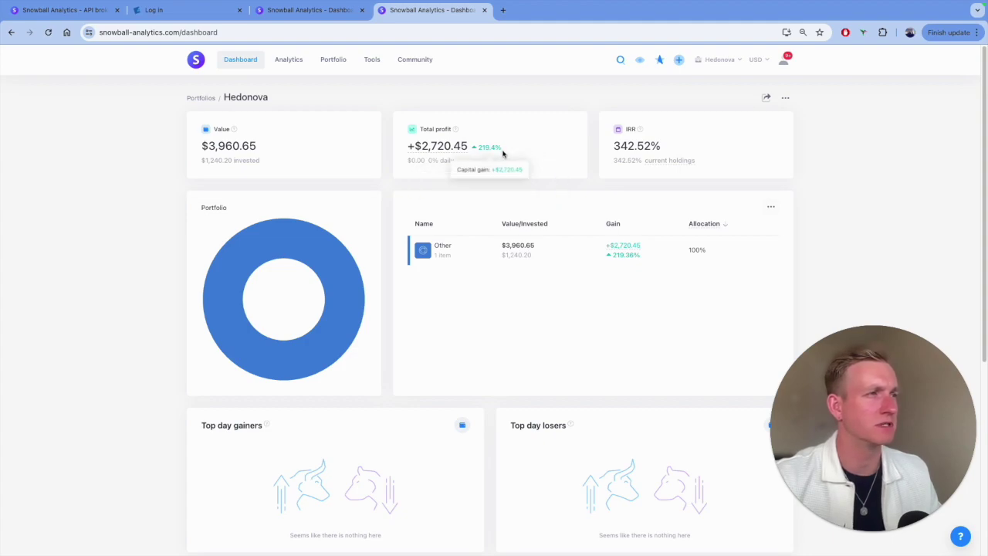
{"action": "left_click", "coordinate": [292, 63]}
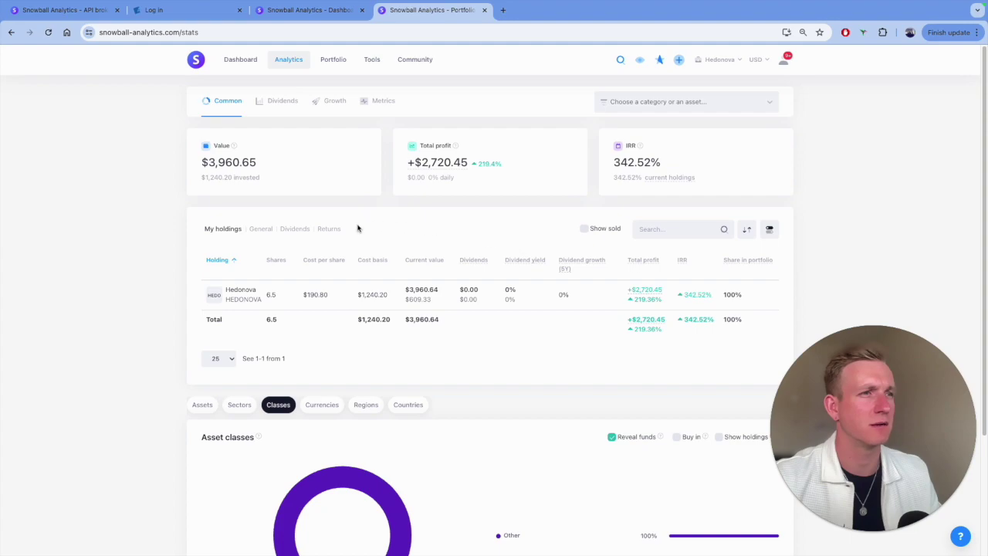
{"action": "scroll", "coordinate": [363, 228], "scroll_direction": "down", "scroll_amount": 1}
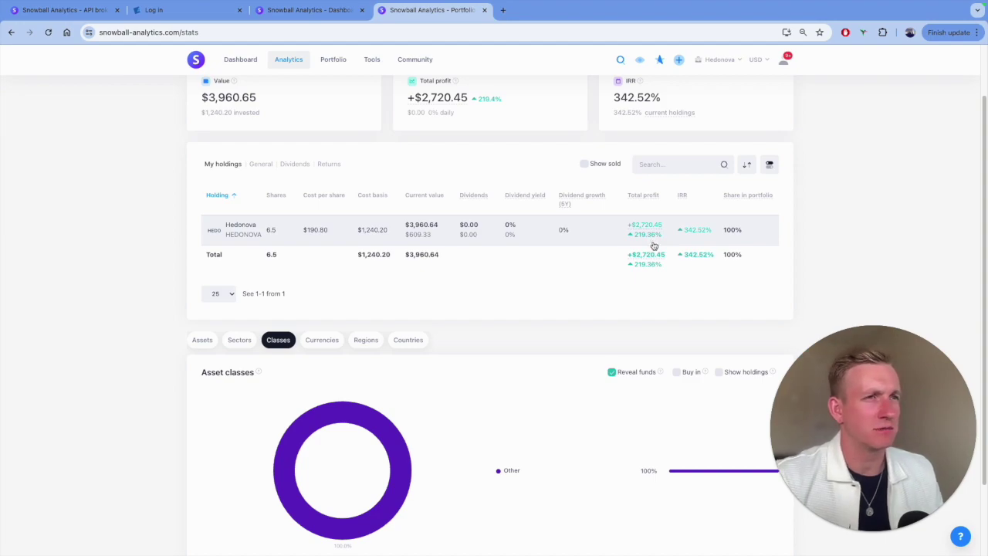
{"action": "scroll", "coordinate": [548, 281], "scroll_direction": "up", "scroll_amount": 1}
Switch the analytics from Hedonova to the SIPP portfolio
{"action": "left_click", "coordinate": [718, 60]}
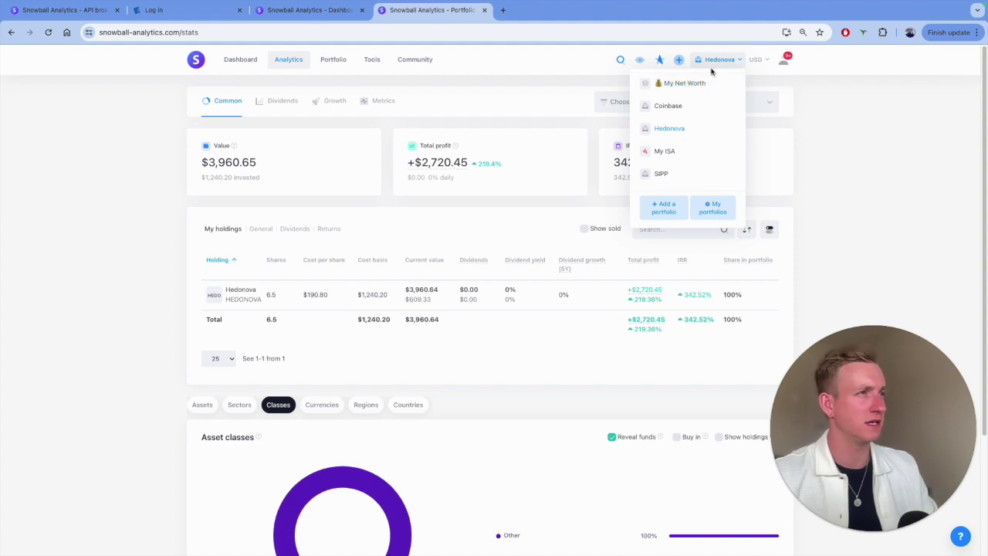
{"action": "left_click", "coordinate": [674, 180]}
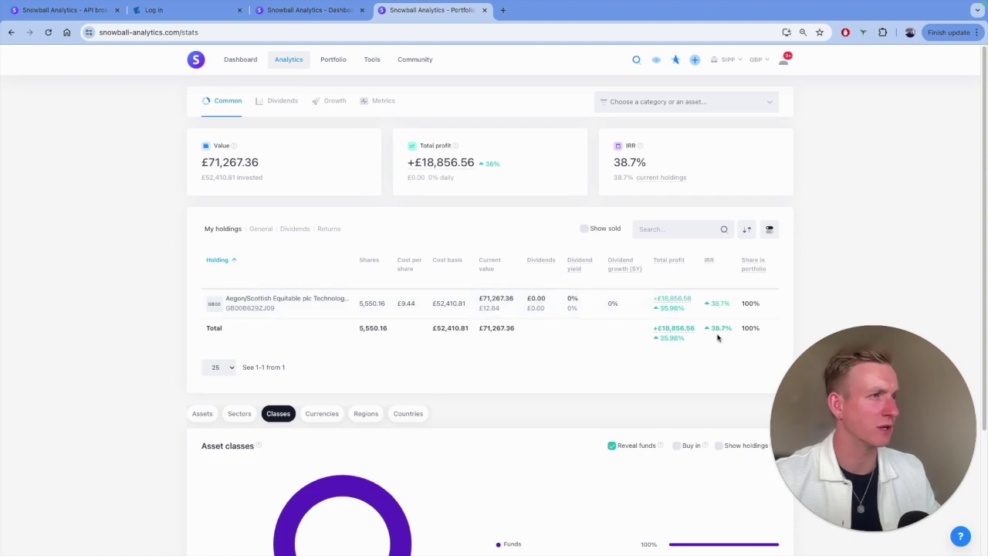
Switch from the SIPP portfolio to My Net Worth, and review its totals in the analytics and on the dashboard
{"action": "left_click", "coordinate": [728, 60]}
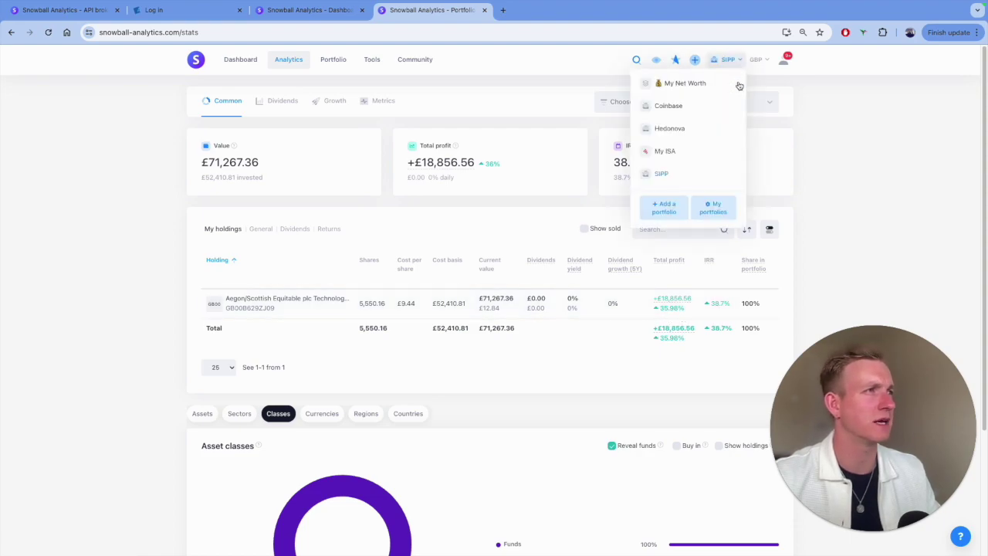
{"action": "left_click", "coordinate": [701, 85]}
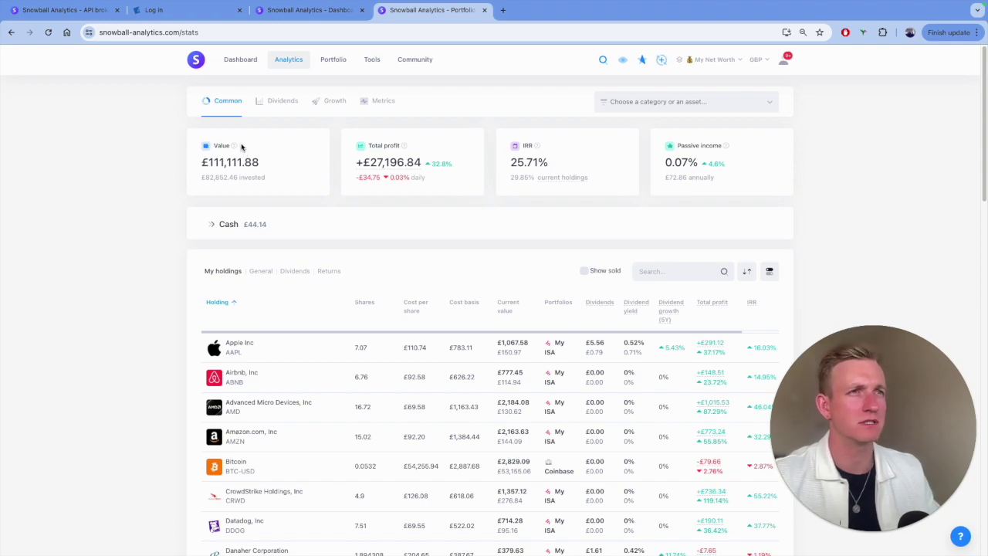
{"action": "key", "text": "alt+Left"}
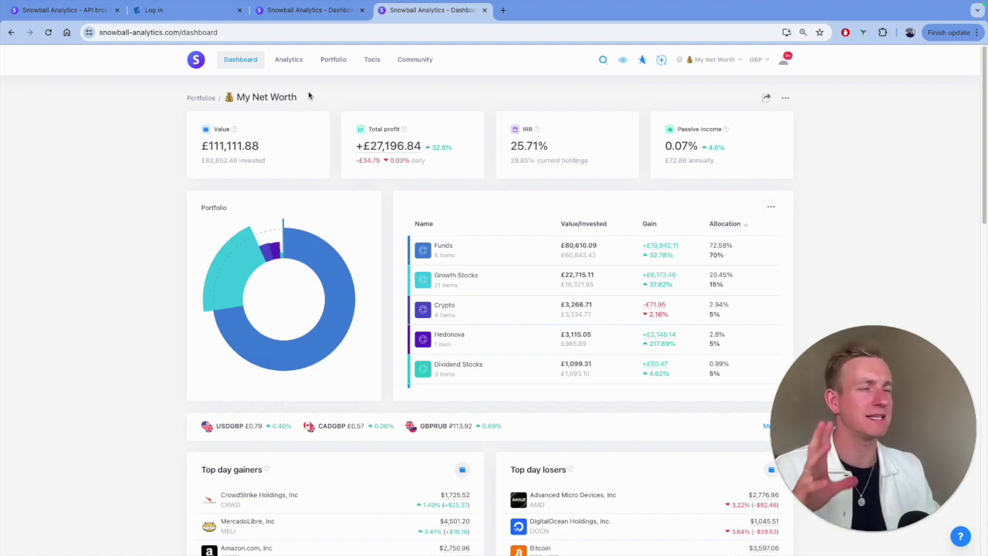
{"action": "mouse_move", "coordinate": [331, 71]}
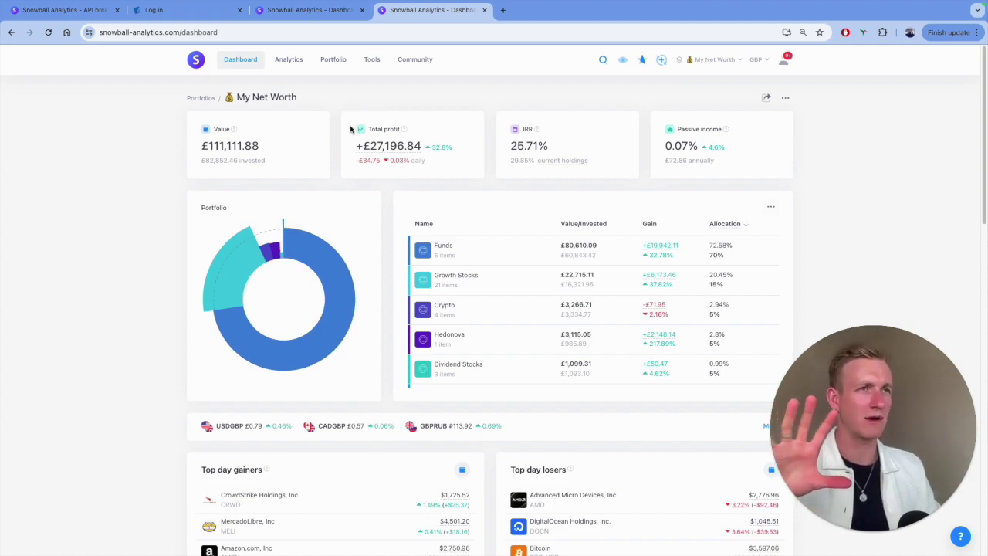
Open the growth analytics for My Net Worth and add ARKK as a benchmark alongside S&P 500 and NASDAQ 100
{"action": "left_click", "coordinate": [289, 68]}
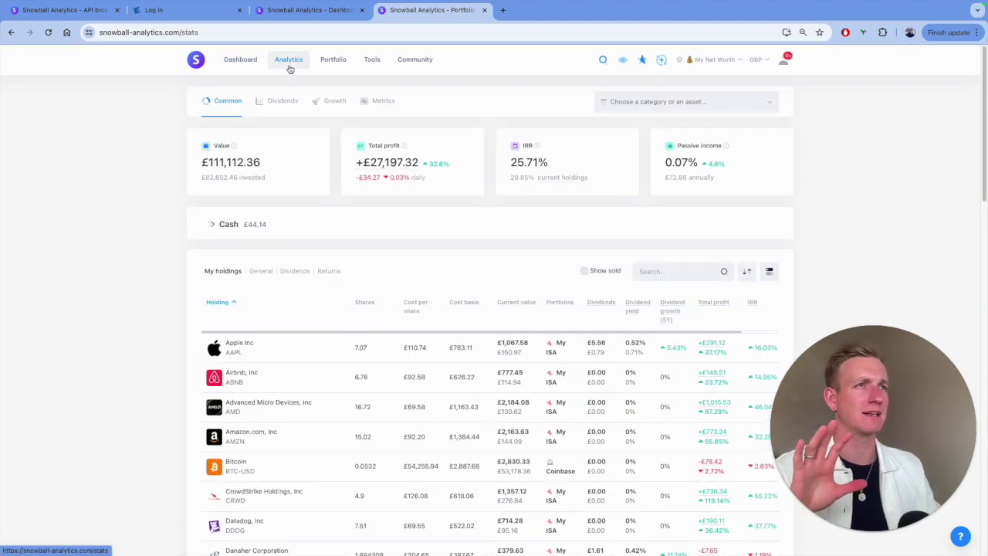
{"action": "left_click", "coordinate": [332, 106]}
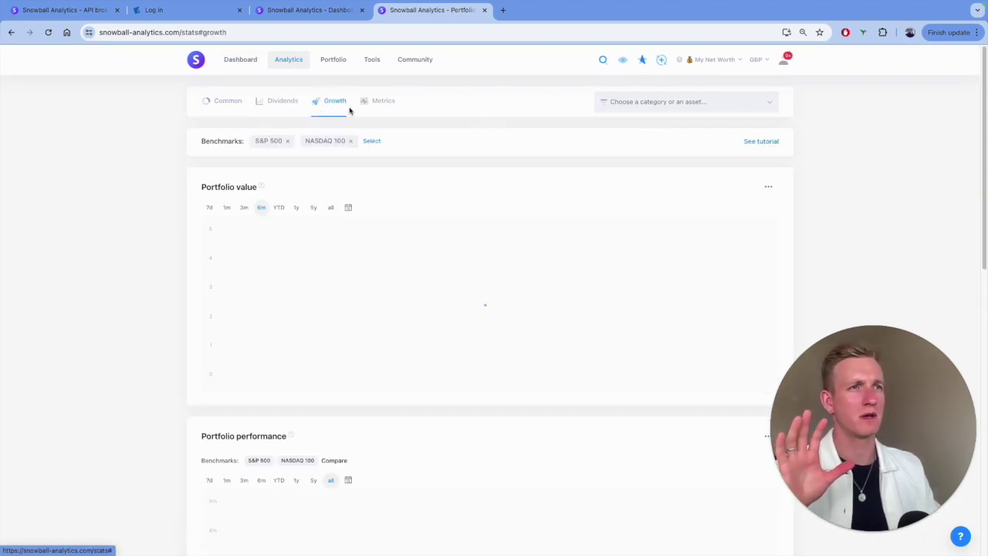
{"action": "left_click", "coordinate": [372, 140]}
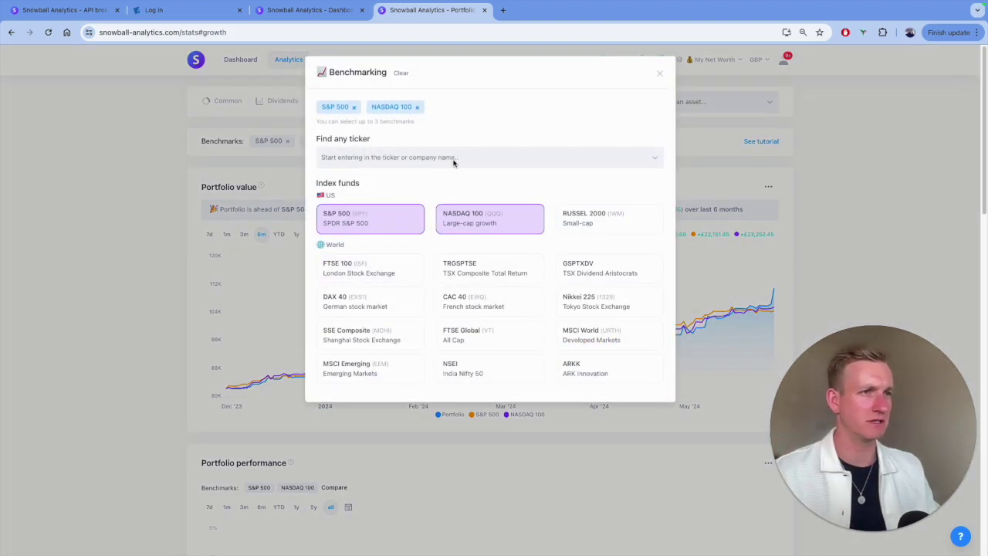
{"action": "left_click", "coordinate": [593, 369]}
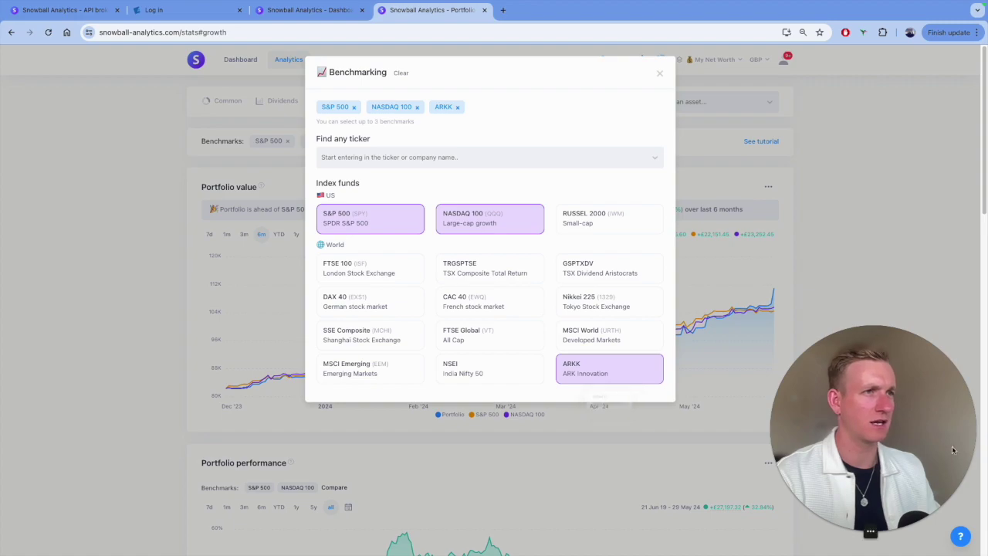
{"action": "scroll", "coordinate": [518, 300], "scroll_direction": "down", "scroll_amount": 2}
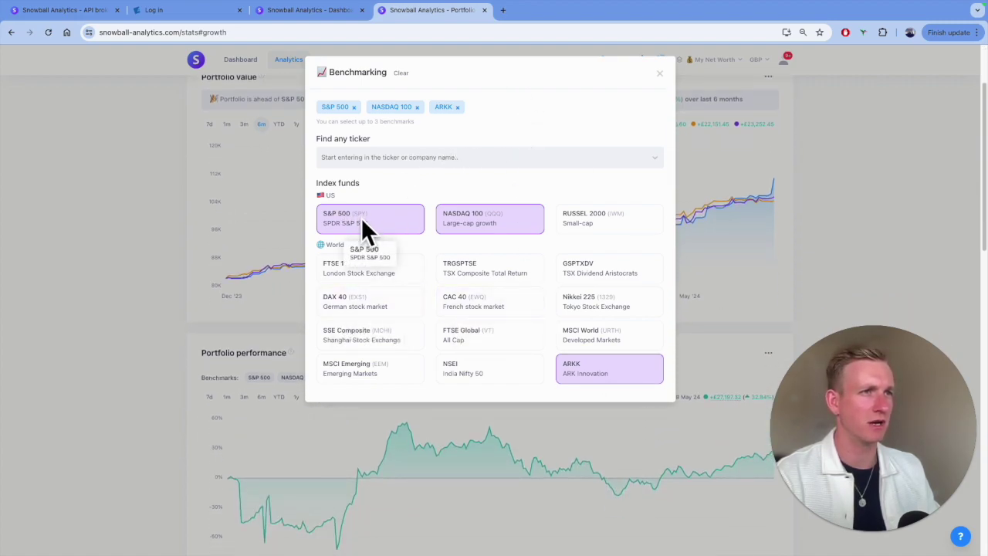
{"action": "left_click", "coordinate": [659, 73]}
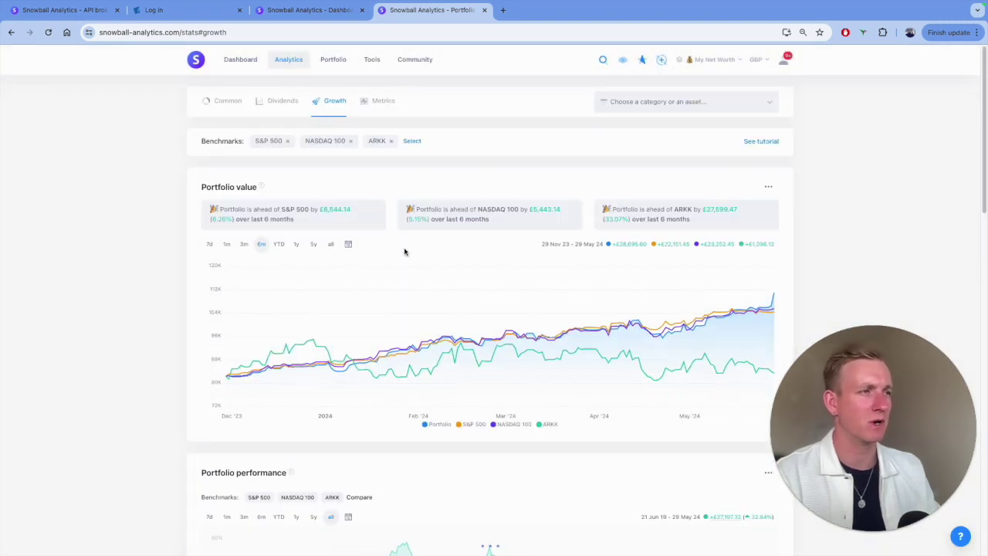
Compare the portfolio value with the three benchmarks over the year to date, one year and five years
{"action": "scroll", "coordinate": [405, 268], "scroll_direction": "down", "scroll_amount": 1}
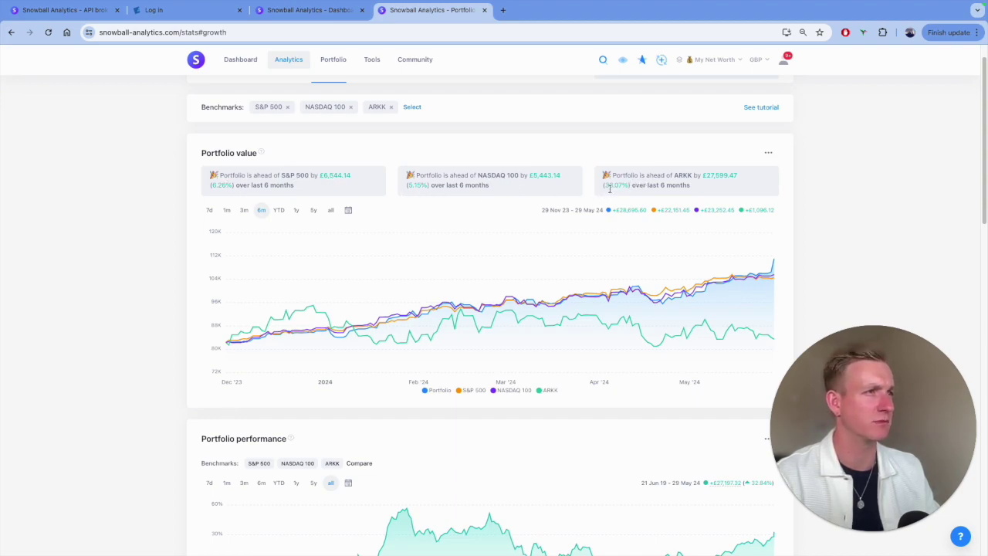
{"action": "left_click", "coordinate": [279, 210]}
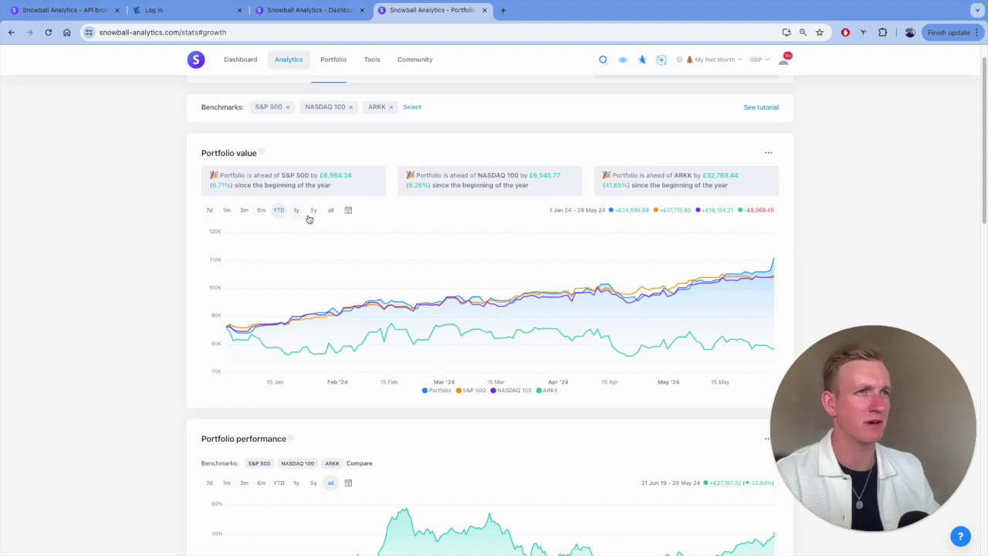
{"action": "left_click", "coordinate": [295, 210]}
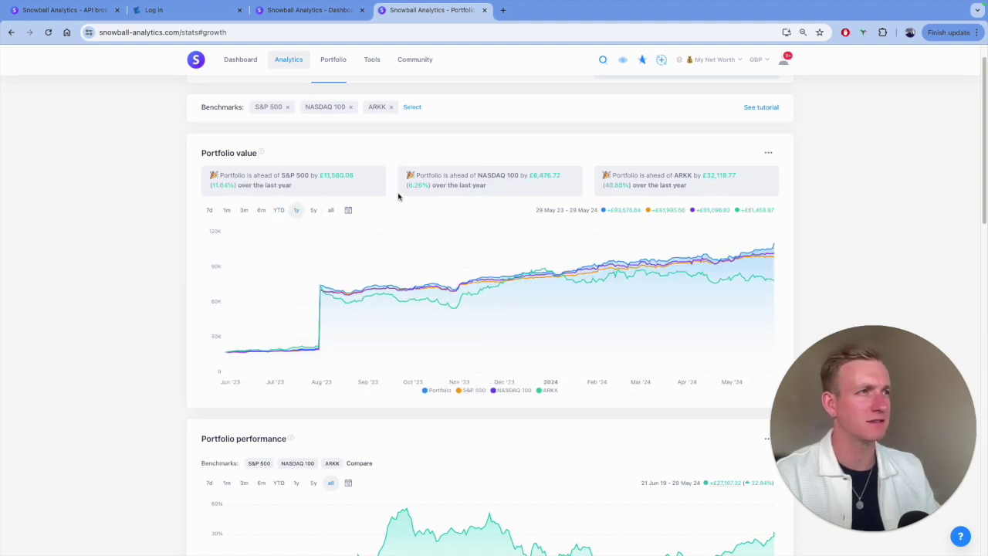
{"action": "left_click", "coordinate": [313, 210]}
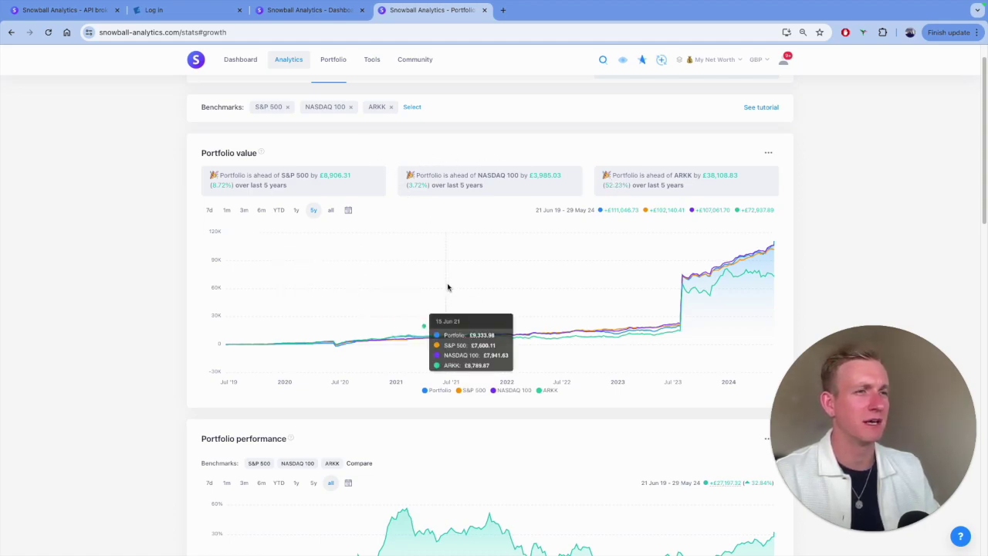
Examine the portfolio performance, monthly return dynamics and individual holdings performance charts in the growth analytics
{"action": "scroll", "coordinate": [450, 288], "scroll_direction": "down", "scroll_amount": 2}
{"action": "scroll", "coordinate": [511, 319], "scroll_direction": "down", "scroll_amount": 3}
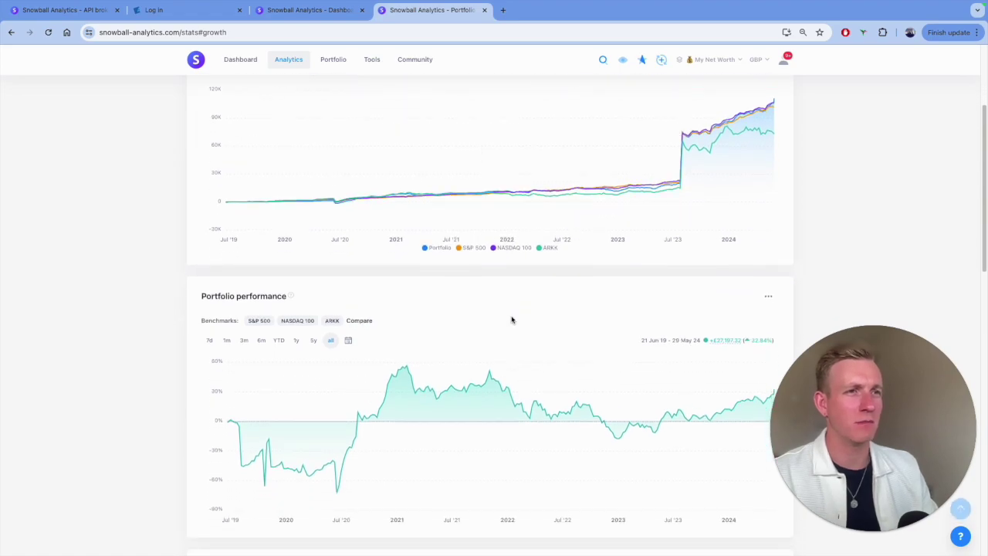
{"action": "scroll", "coordinate": [511, 320], "scroll_direction": "down", "scroll_amount": 3}
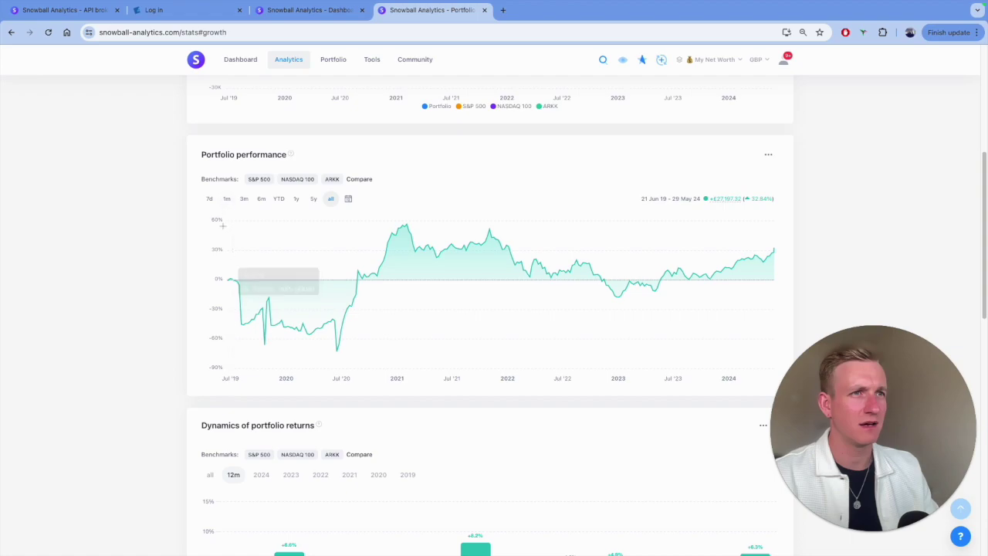
{"action": "scroll", "coordinate": [522, 401], "scroll_direction": "down", "scroll_amount": 5}
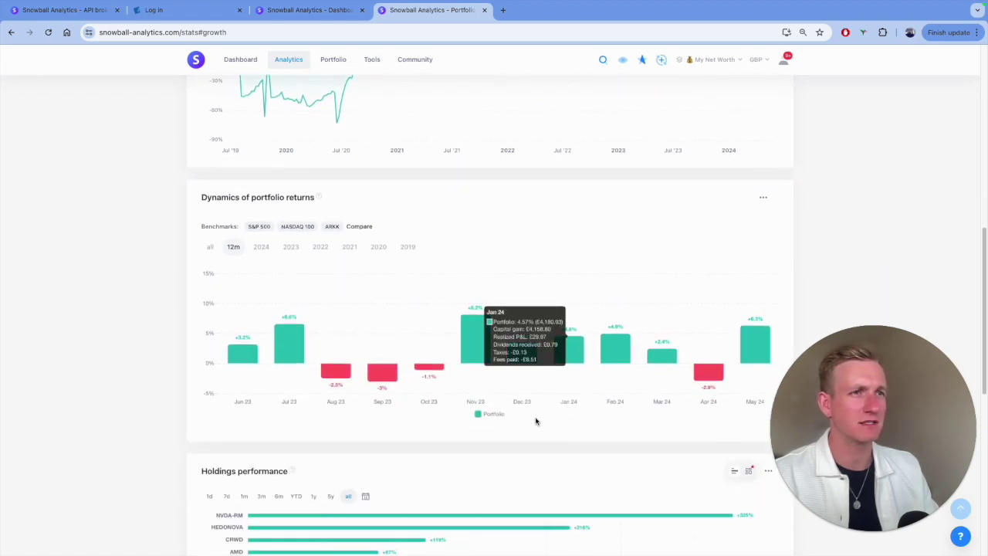
{"action": "scroll", "coordinate": [351, 253], "scroll_direction": "down", "scroll_amount": 1}
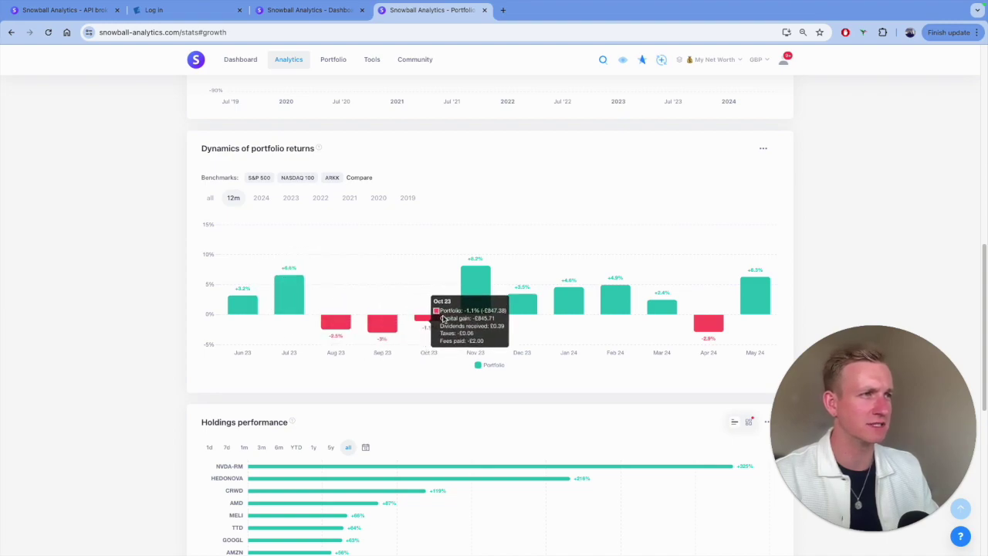
{"action": "scroll", "coordinate": [645, 335], "scroll_direction": "down", "scroll_amount": 4}
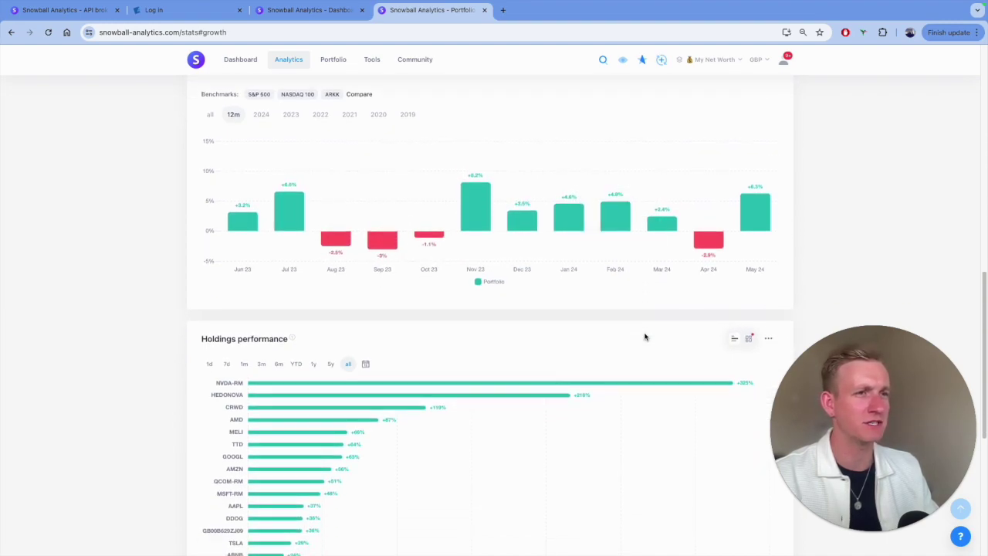
{"action": "scroll", "coordinate": [332, 327], "scroll_direction": "down", "scroll_amount": 3}
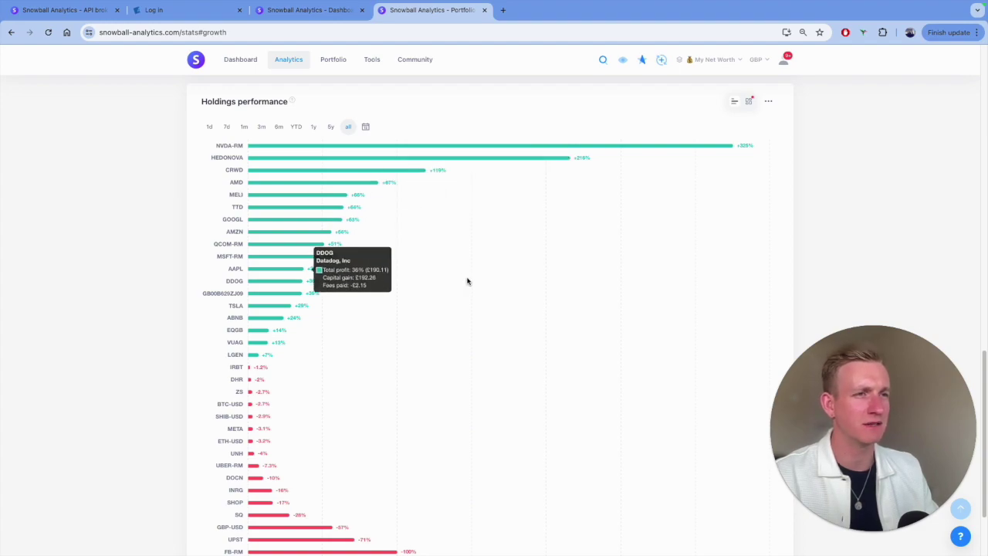
{"action": "scroll", "coordinate": [468, 282], "scroll_direction": "down", "scroll_amount": 2}
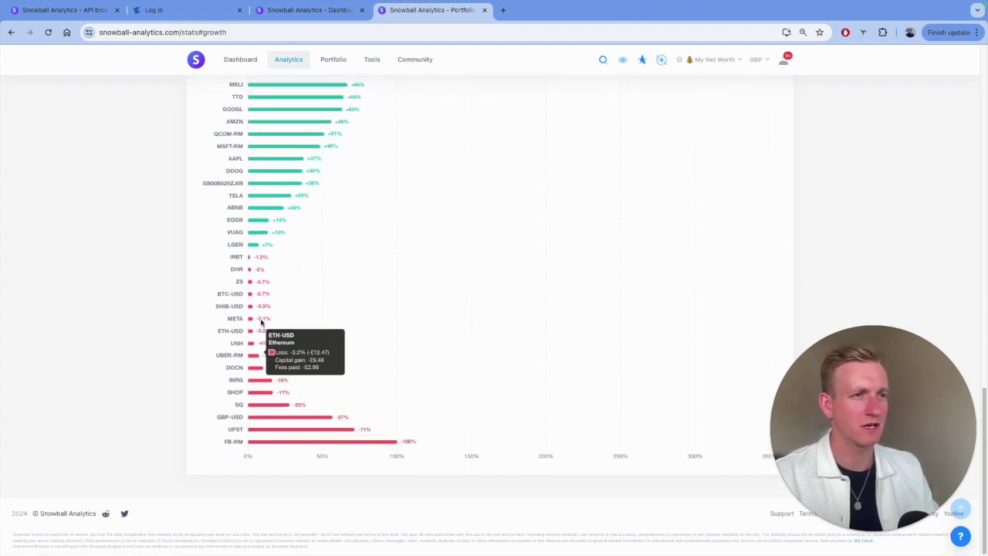
{"action": "scroll", "coordinate": [530, 351], "scroll_direction": "up", "scroll_amount": 15}
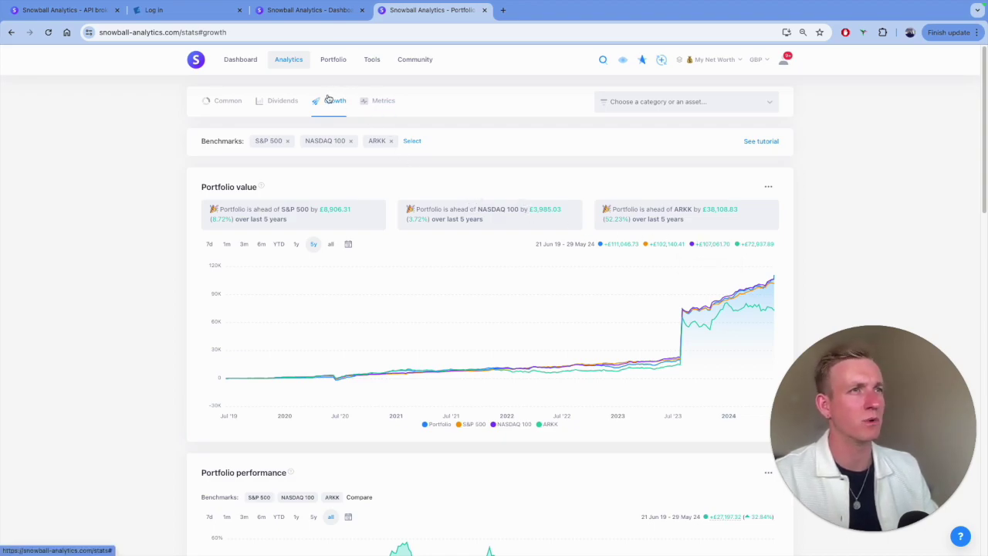
Open the dividend analytics and review the yield figures and the dividend ratings of the listed holdings
{"action": "left_click", "coordinate": [274, 107]}
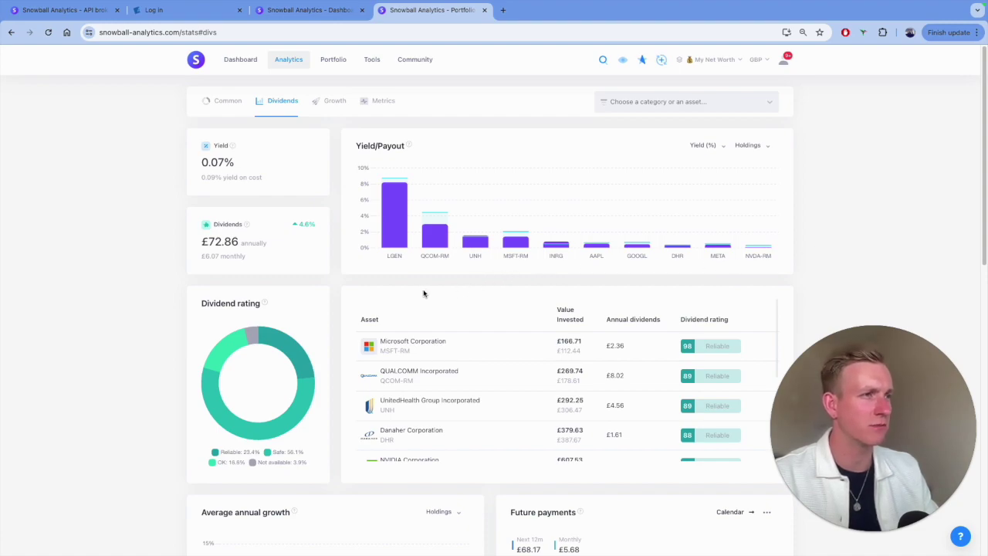
{"action": "scroll", "coordinate": [423, 298], "scroll_direction": "down", "scroll_amount": 1}
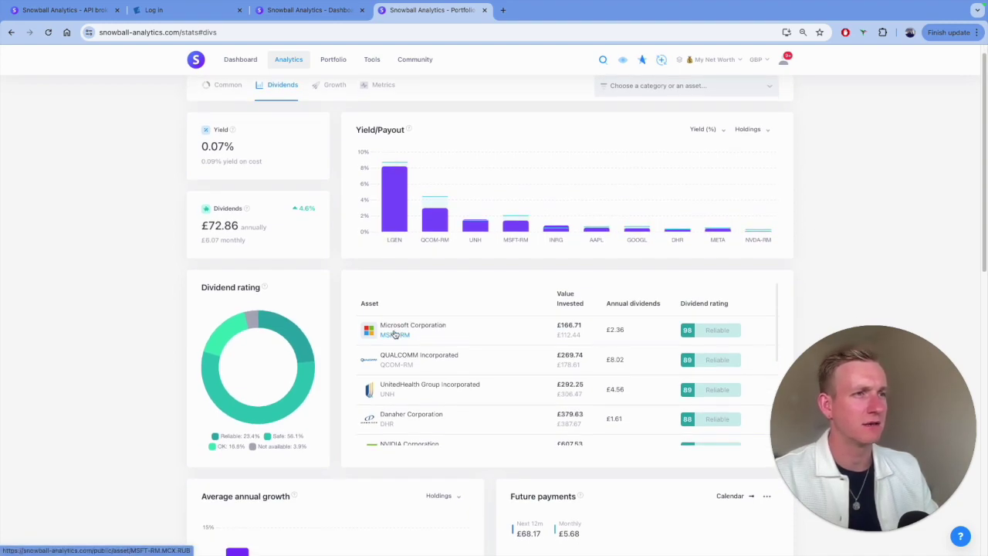
{"action": "scroll", "coordinate": [423, 365], "scroll_direction": "down", "scroll_amount": 2}
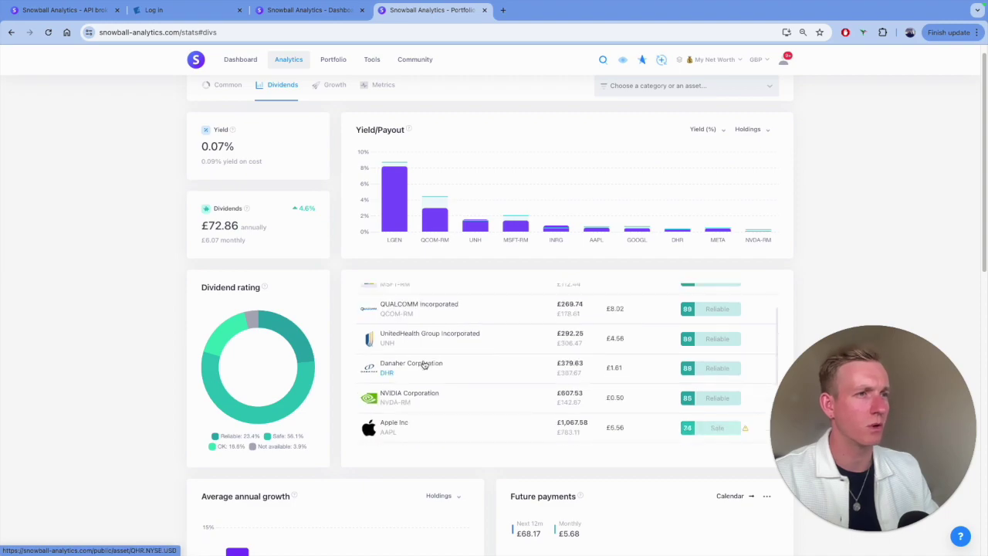
{"action": "scroll", "coordinate": [420, 368], "scroll_direction": "down", "scroll_amount": 2}
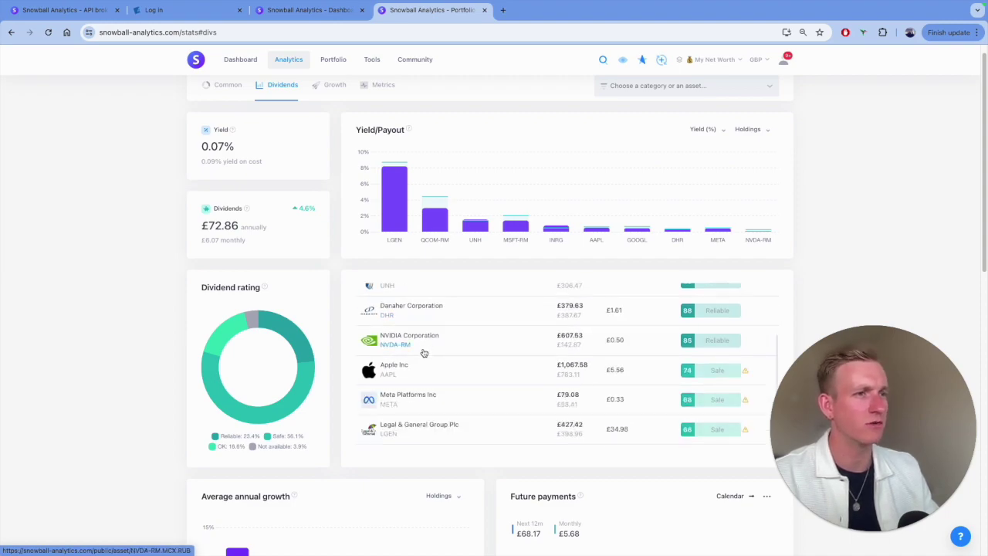
{"action": "scroll", "coordinate": [420, 367], "scroll_direction": "down", "scroll_amount": 1}
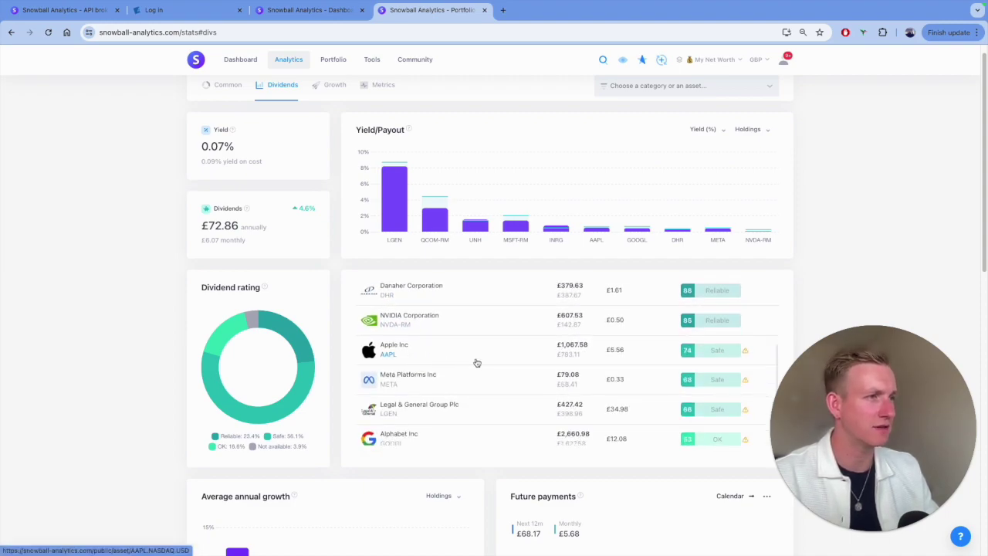
{"action": "scroll", "coordinate": [476, 363], "scroll_direction": "up", "scroll_amount": 6}
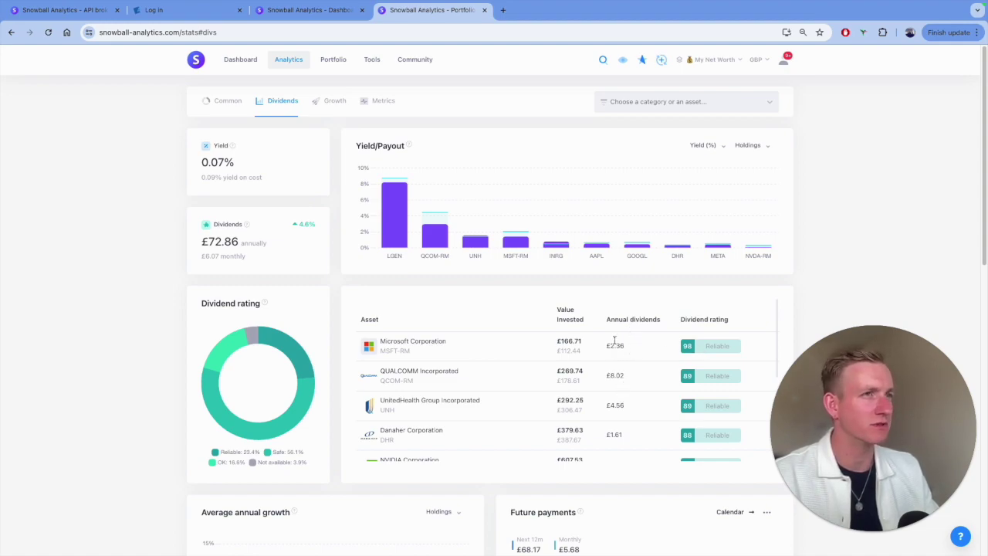
Examine the average annual growth, future payments, dividends received and dividend growth charts in the dividend analytics
{"action": "mouse_move", "coordinate": [382, 252]}
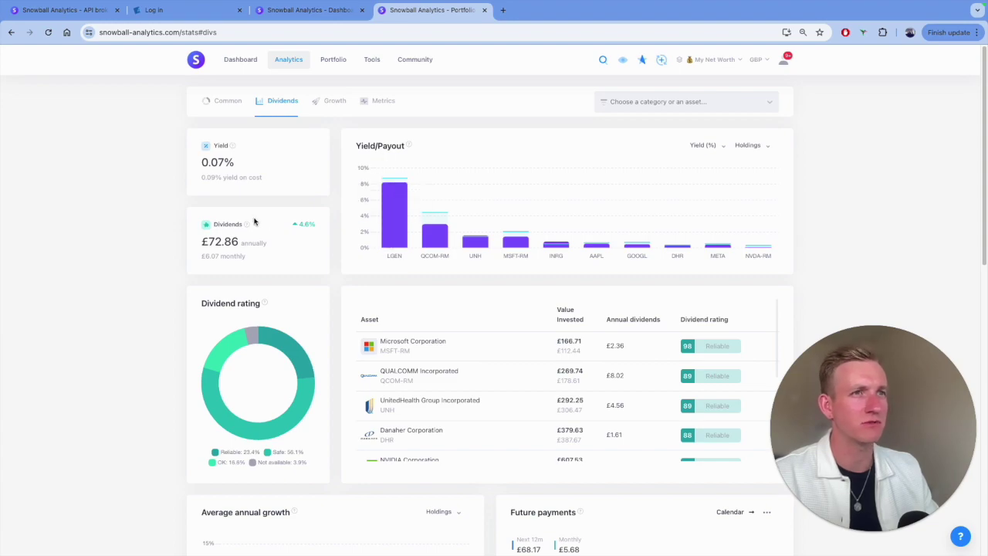
{"action": "scroll", "coordinate": [342, 269], "scroll_direction": "down", "scroll_amount": 5}
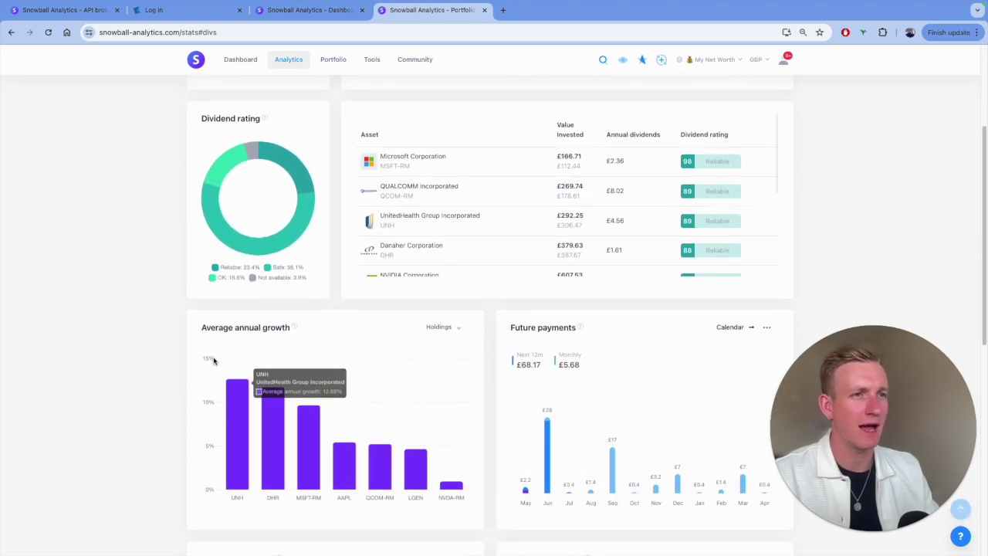
{"action": "scroll", "coordinate": [342, 327], "scroll_direction": "down", "scroll_amount": 5}
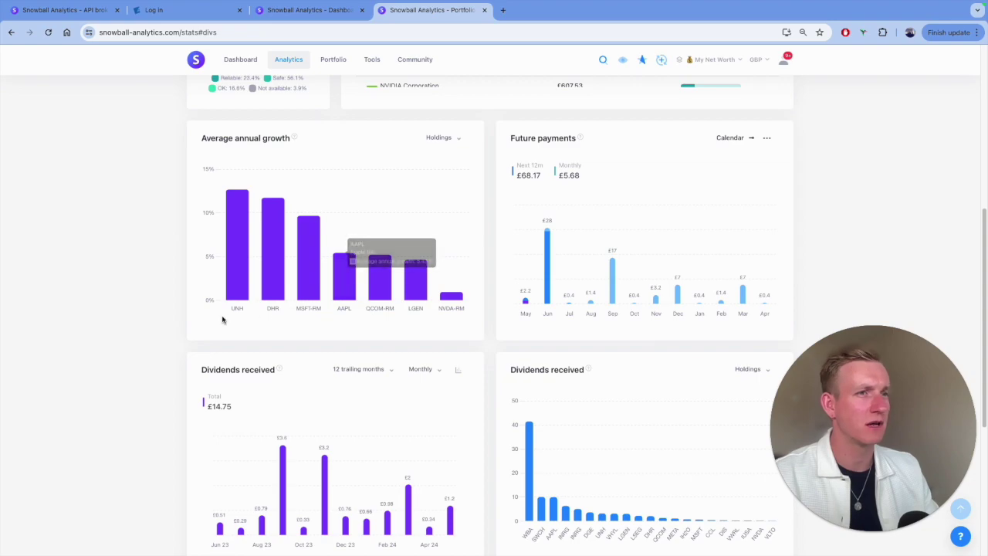
{"action": "scroll", "coordinate": [342, 340], "scroll_direction": "down", "scroll_amount": 2}
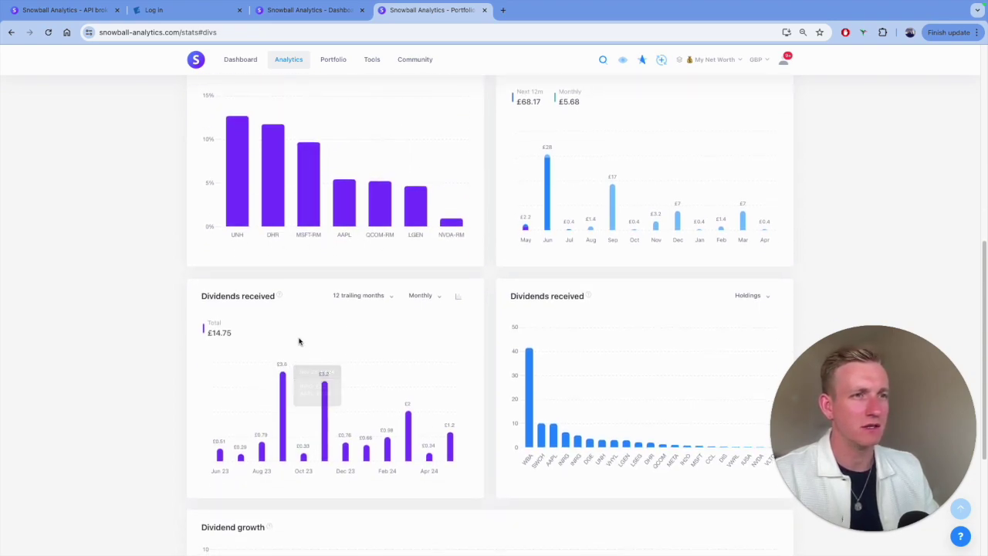
{"action": "mouse_move", "coordinate": [297, 458]}
{"action": "scroll", "coordinate": [464, 417], "scroll_direction": "down", "scroll_amount": 5}
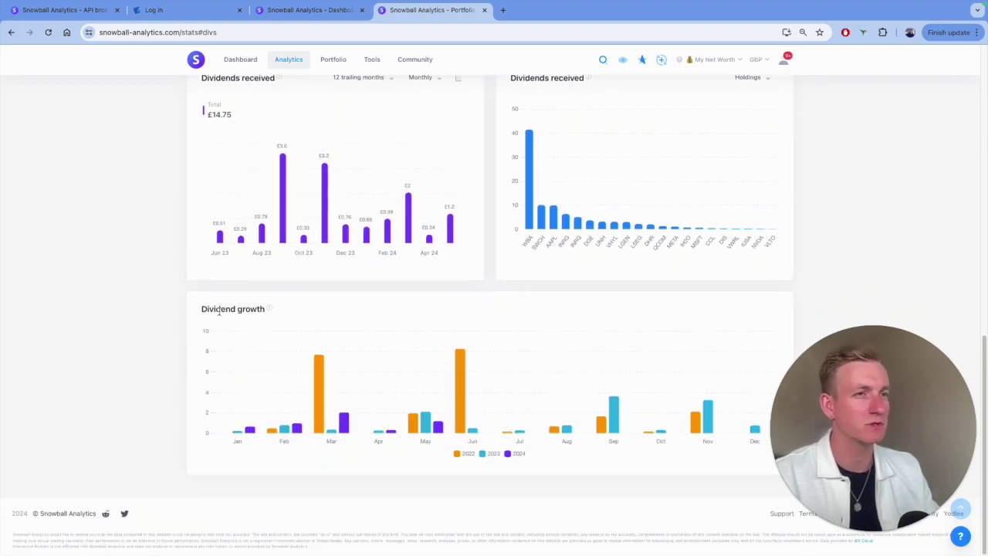
{"action": "mouse_move", "coordinate": [432, 427]}
{"action": "scroll", "coordinate": [628, 490], "scroll_direction": "up", "scroll_amount": 1}
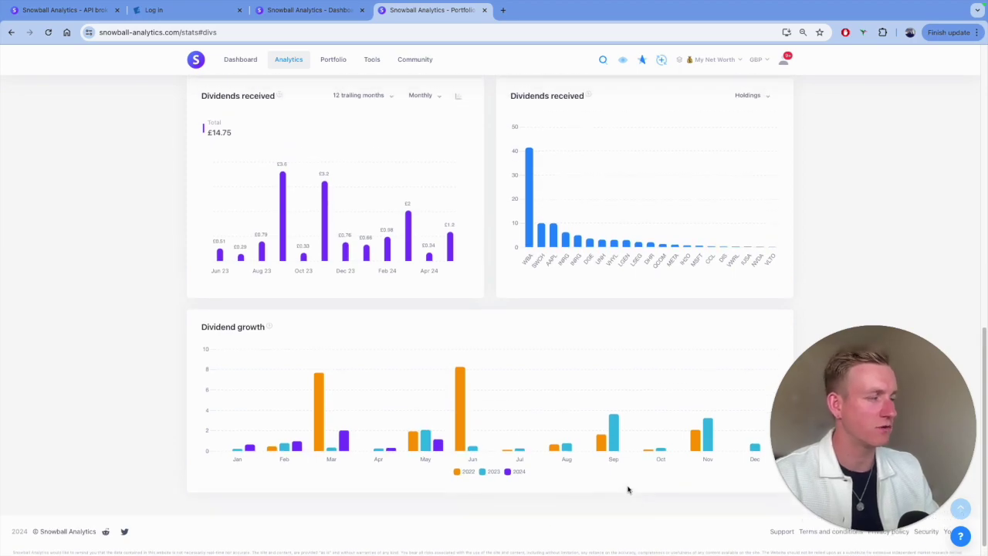
{"action": "scroll", "coordinate": [637, 486], "scroll_direction": "up", "scroll_amount": 2}
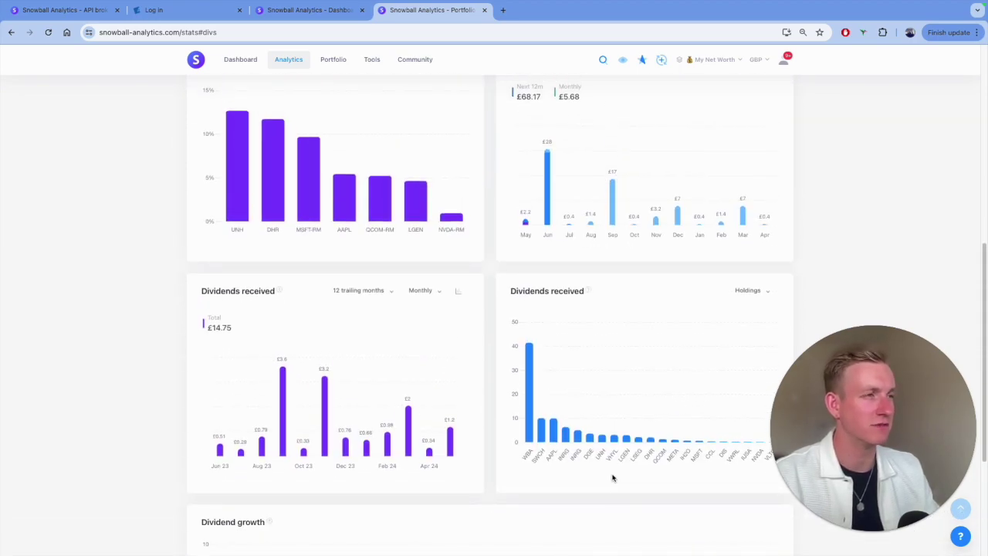
{"action": "scroll", "coordinate": [587, 456], "scroll_direction": "down", "scroll_amount": 1}
{"action": "scroll", "coordinate": [560, 441], "scroll_direction": "up", "scroll_amount": 6}
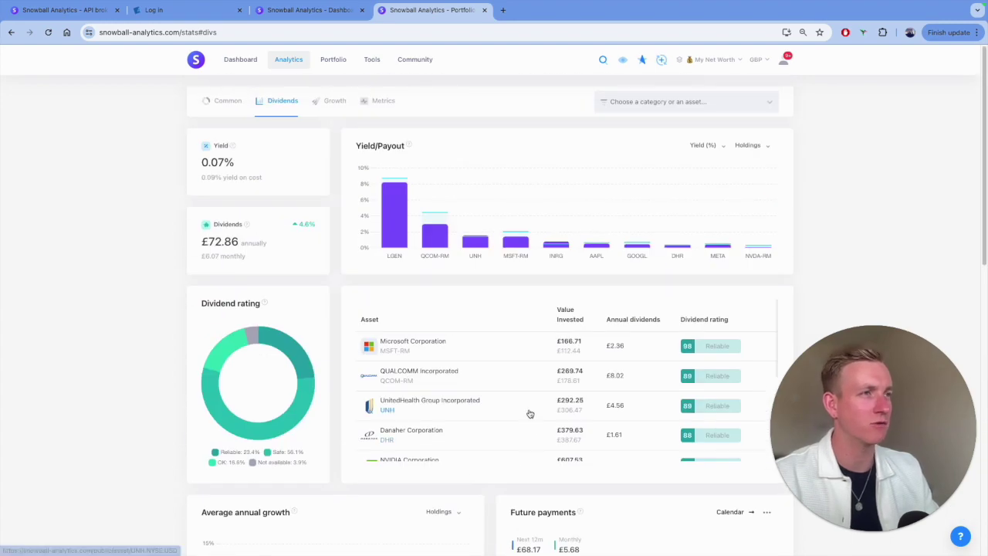
Return to the growth analytics of My Net Worth and open the portfolio selector
{"action": "left_click", "coordinate": [337, 109]}
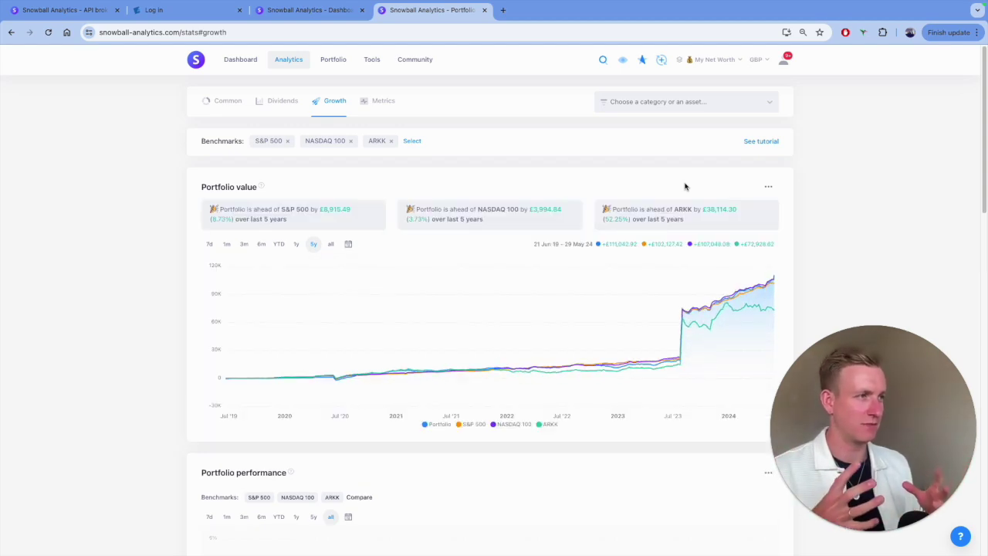
{"action": "left_click", "coordinate": [722, 59]}
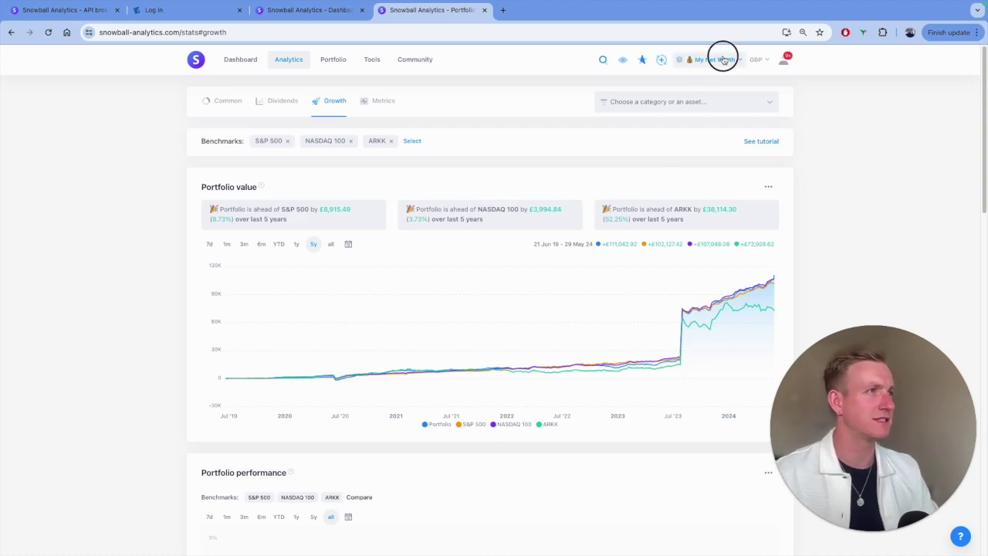